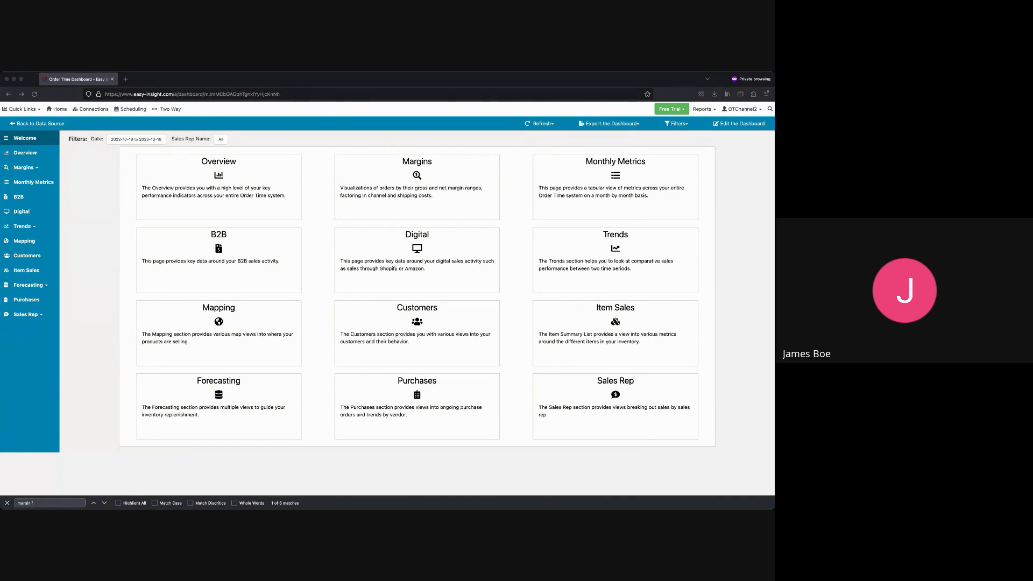
- On the Overview page, set a monthly goal of 40 for Gross Margin %, with high values counted as good
{"action": "key", "text": "super+Tab"}
{"action": "left_click", "coordinate": [26, 152]}
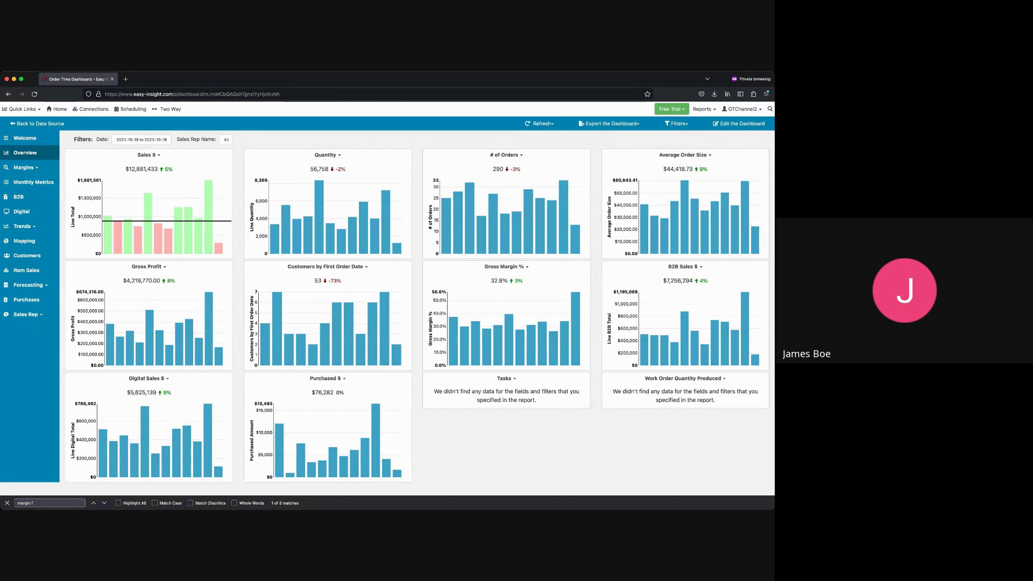
{"action": "left_click", "coordinate": [325, 155]}
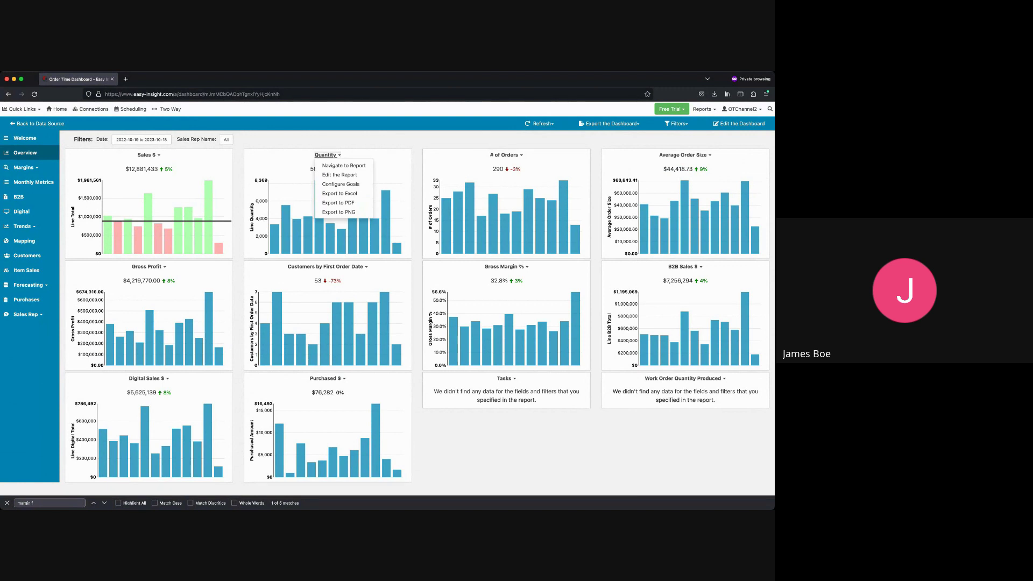
{"action": "left_click", "coordinate": [762, 278]}
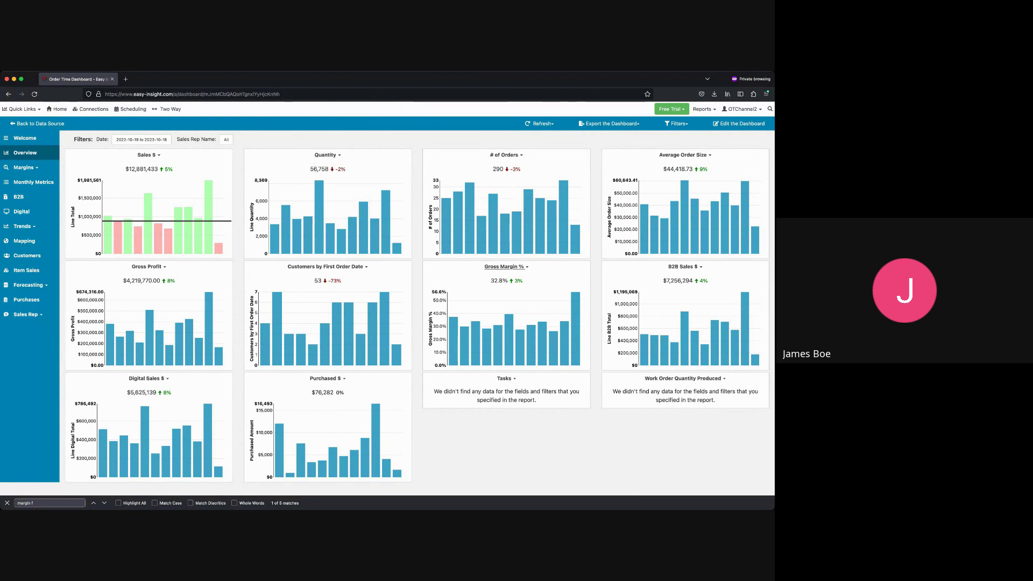
{"action": "left_click", "coordinate": [504, 267]}
{"action": "left_click", "coordinate": [506, 296]}
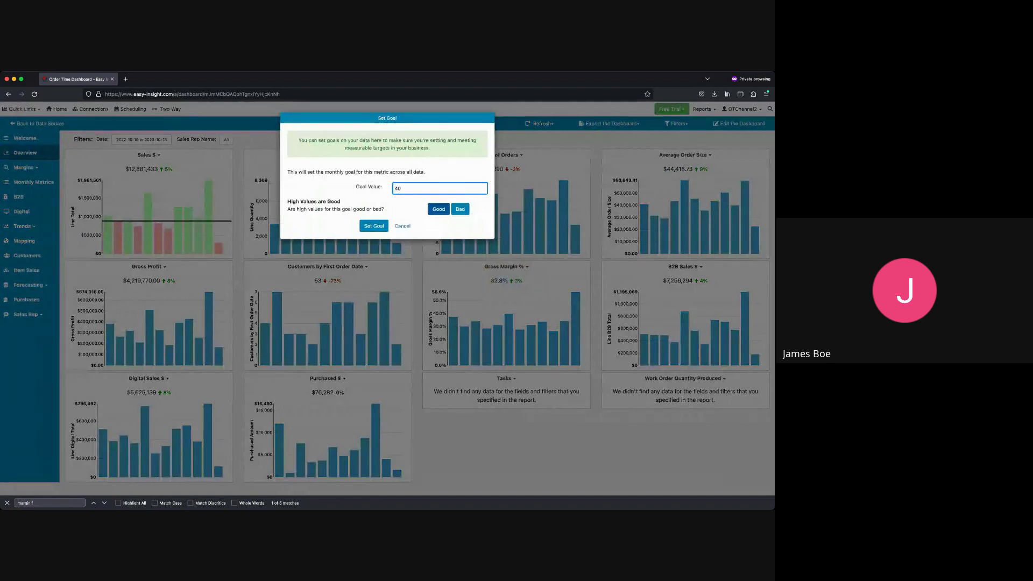
{"action": "left_click", "coordinate": [374, 226]}
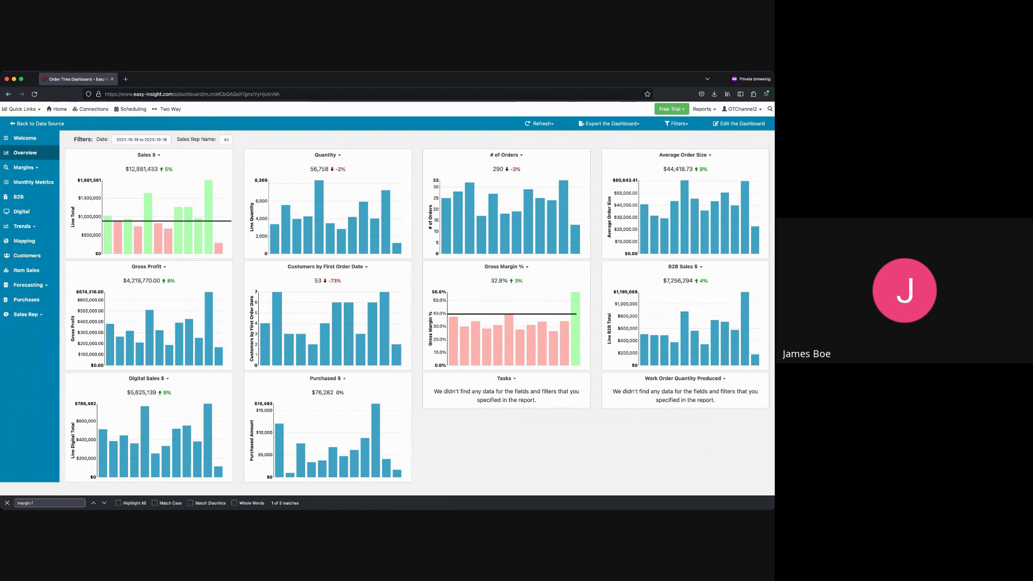
- Examine the order lines behind the March 2023 bar of the Sales $ chart and the Date filter's range settings
{"action": "left_click", "coordinate": [148, 229]}
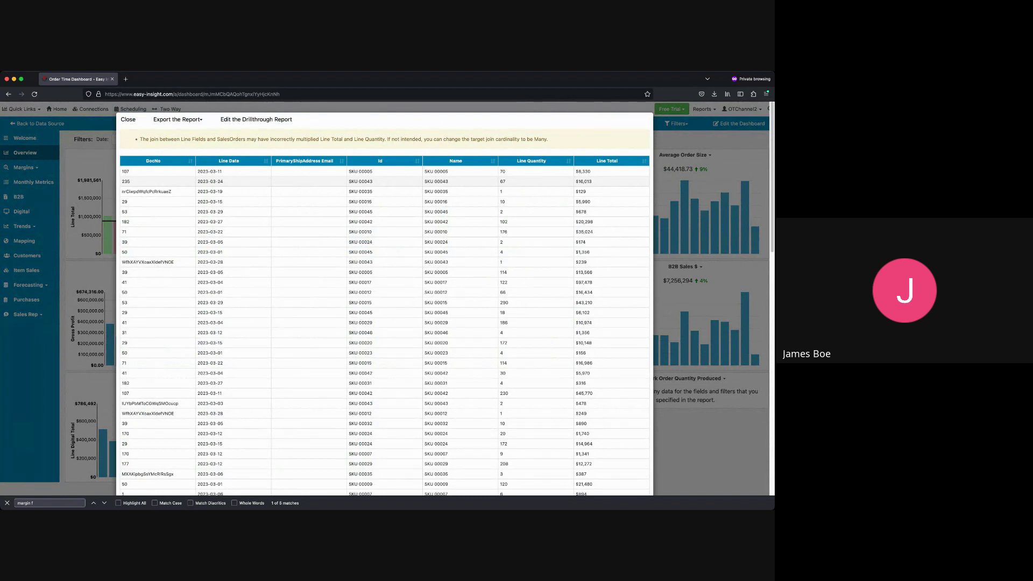
{"action": "left_click", "coordinate": [730, 123]}
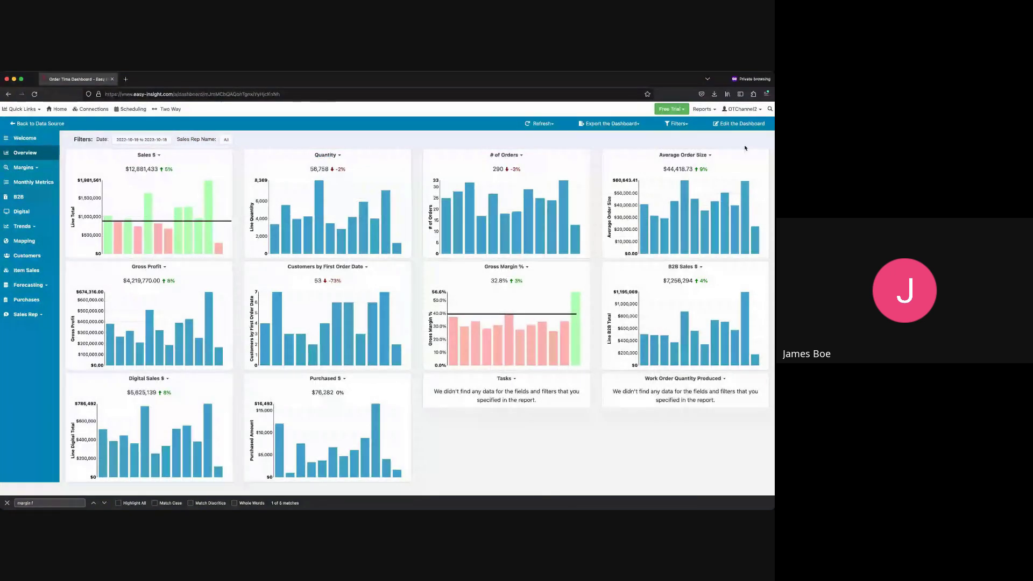
{"action": "left_click", "coordinate": [142, 139]}
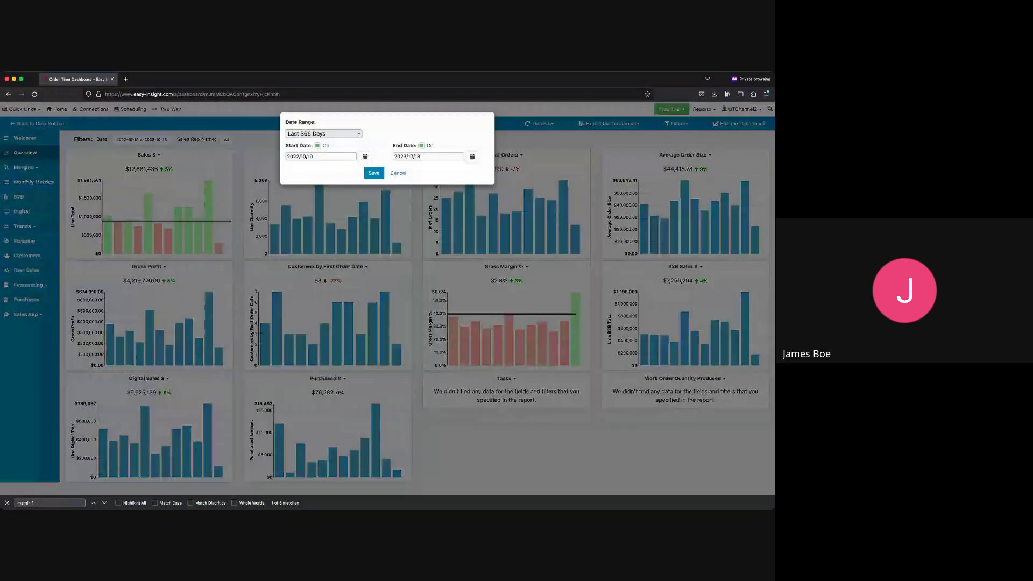
{"action": "left_click", "coordinate": [398, 172]}
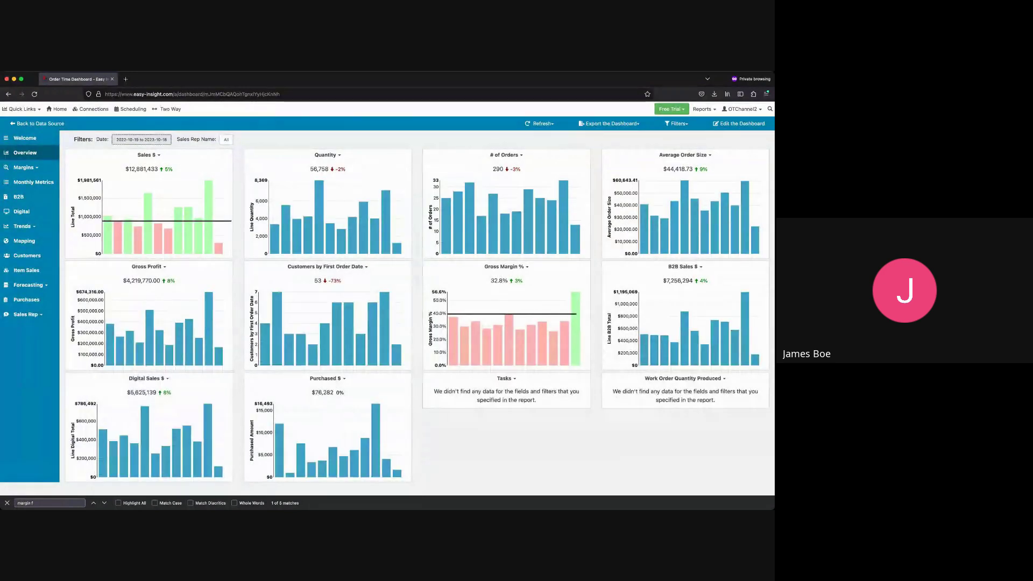
- Review the Margins page with its gross and net margin charts, Totals by Channel table and Net Profit by Source chart
{"action": "left_click", "coordinate": [24, 167]}
{"action": "left_click", "coordinate": [16, 196]}
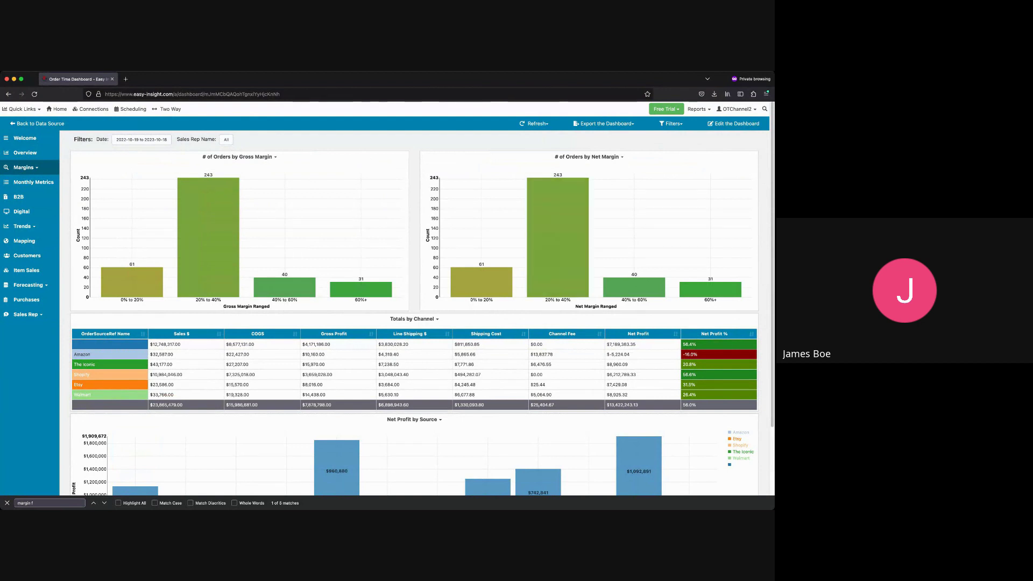
{"action": "scroll", "coordinate": [710, 289], "scroll_direction": "down", "scroll_amount": 2}
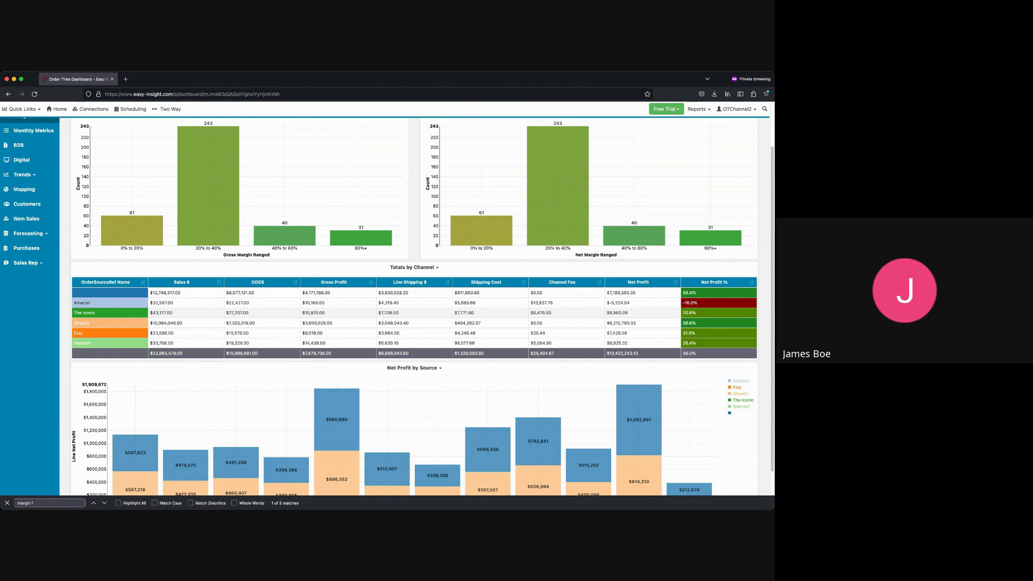
{"action": "scroll", "coordinate": [414, 307], "scroll_direction": "down", "scroll_amount": 1}
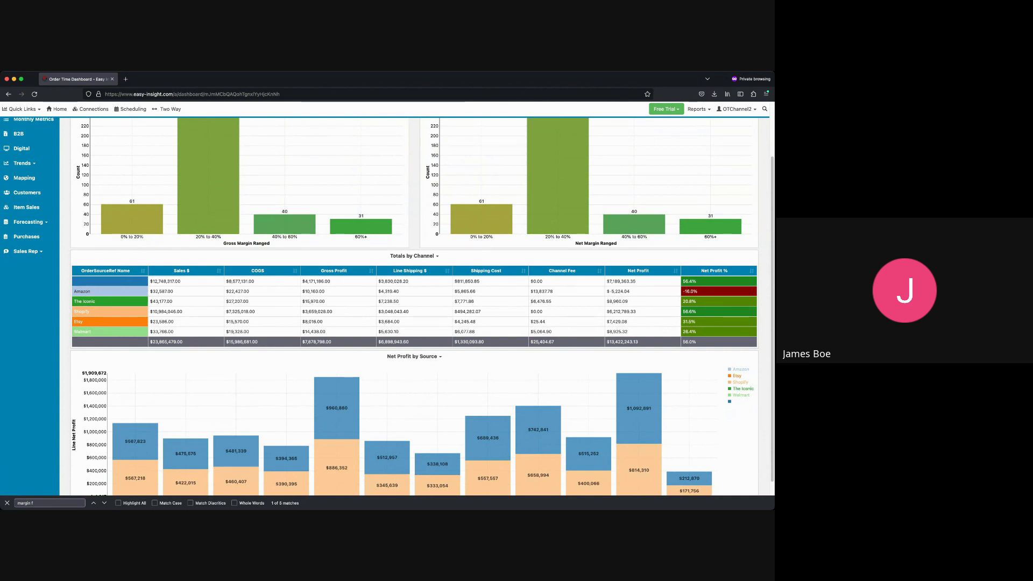
{"action": "scroll", "coordinate": [669, 201], "scroll_direction": "up", "scroll_amount": 3}
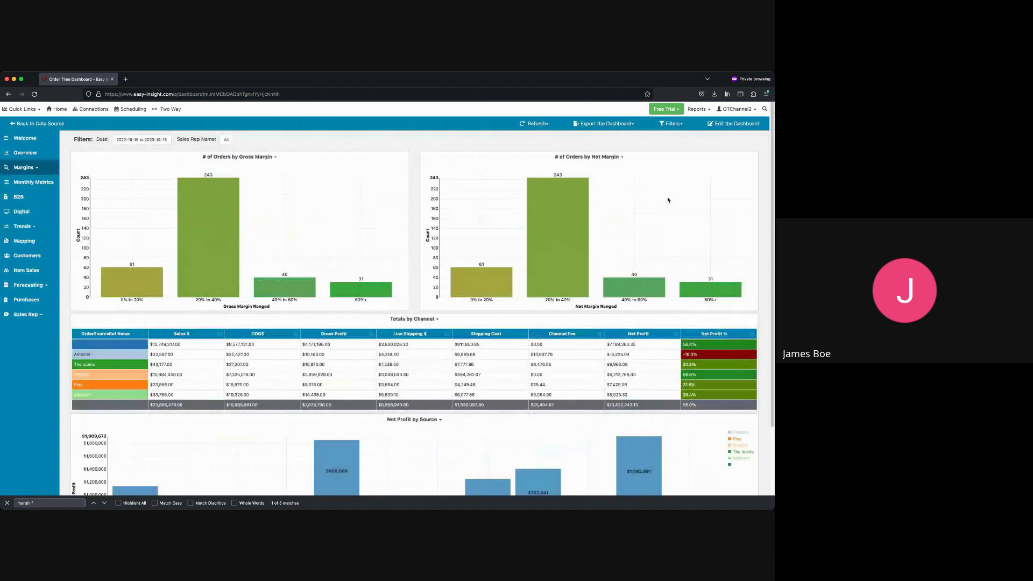
- Look through the Monthly Metrics, B2B and Trends pages of the dashboard
{"action": "left_click", "coordinate": [34, 182]}
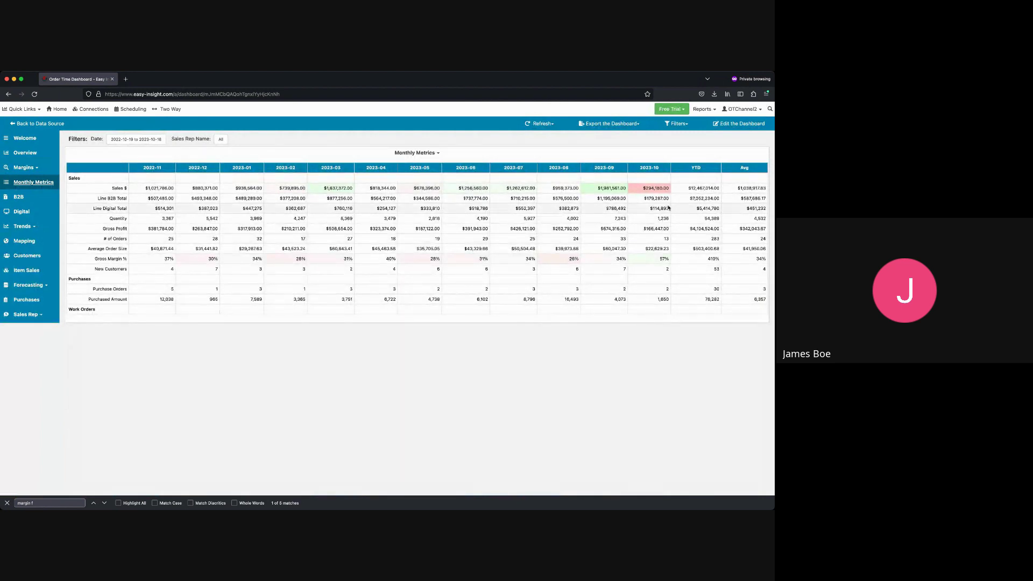
{"action": "left_click", "coordinate": [18, 197]}
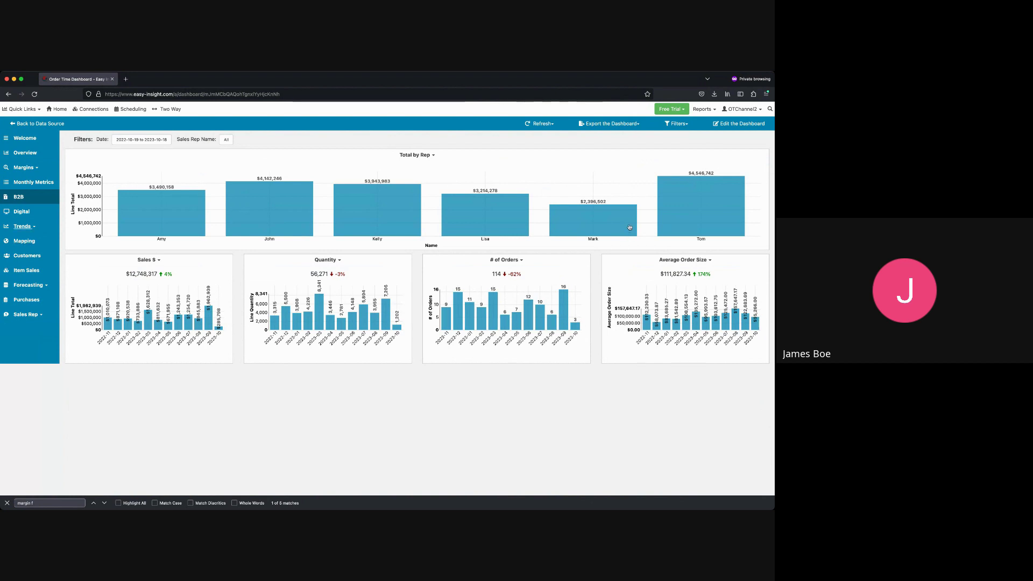
{"action": "left_click", "coordinate": [24, 227]}
{"action": "left_click", "coordinate": [45, 247]}
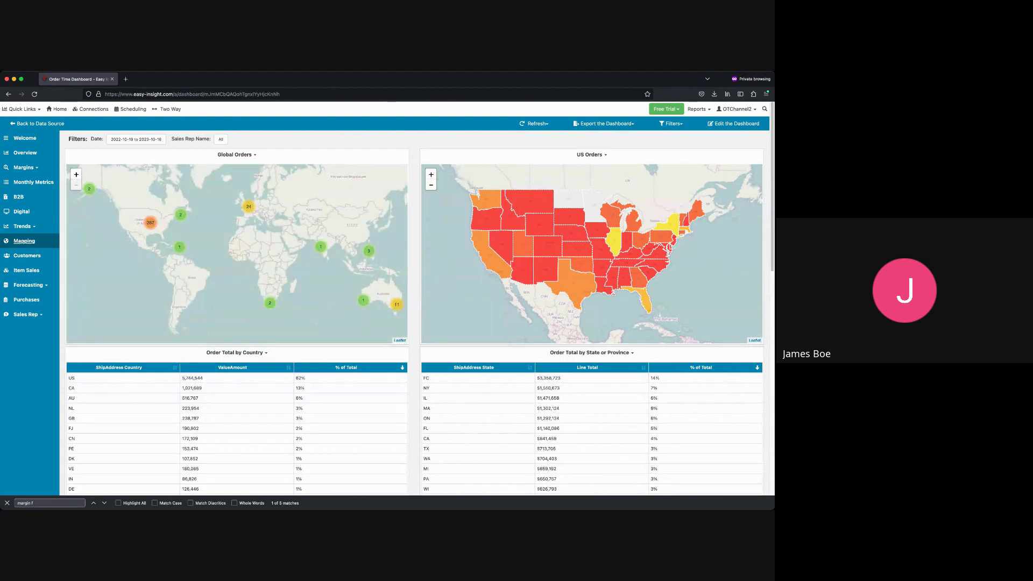
- Look through the Customers, Item Sales, Forecast Table and Purchases pages of the dashboard
{"action": "left_click", "coordinate": [27, 255]}
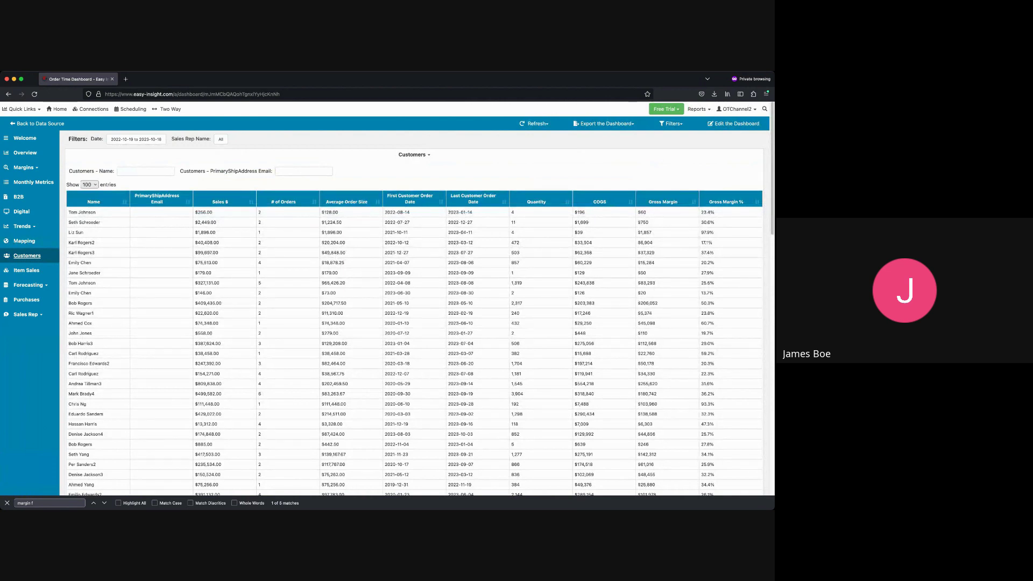
{"action": "left_click", "coordinate": [26, 270]}
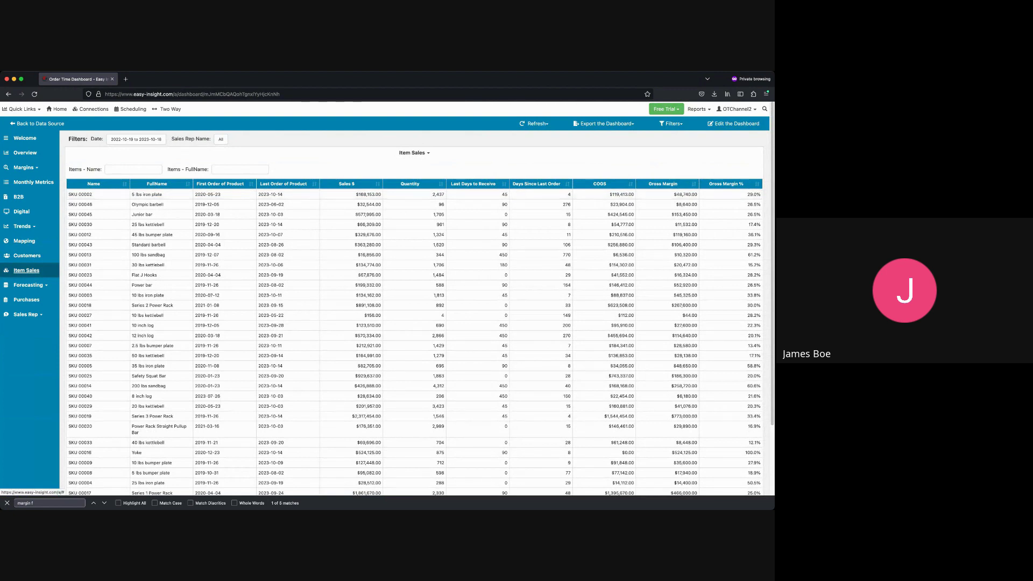
{"action": "left_click", "coordinate": [30, 285]}
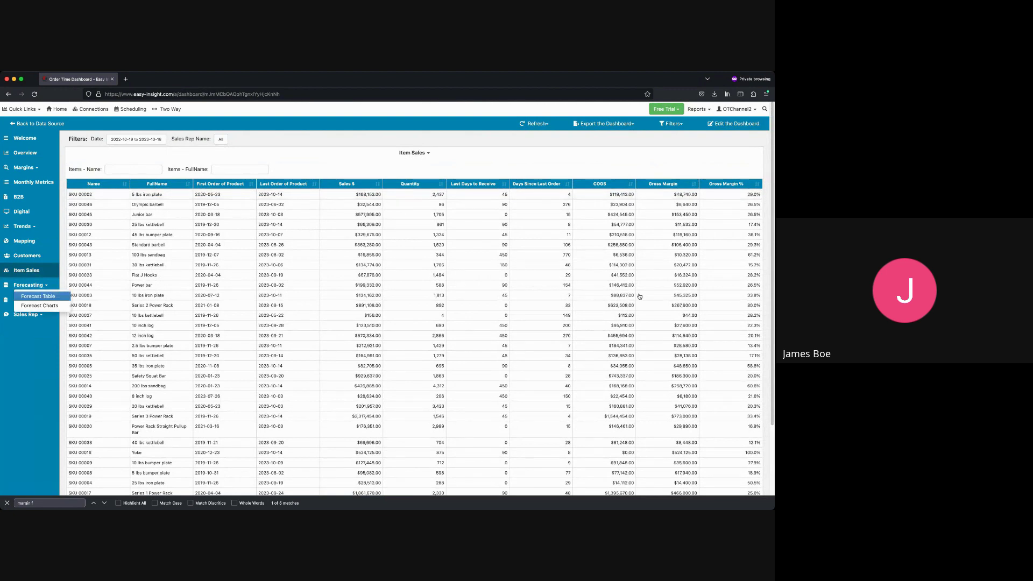
{"action": "left_click", "coordinate": [38, 296]}
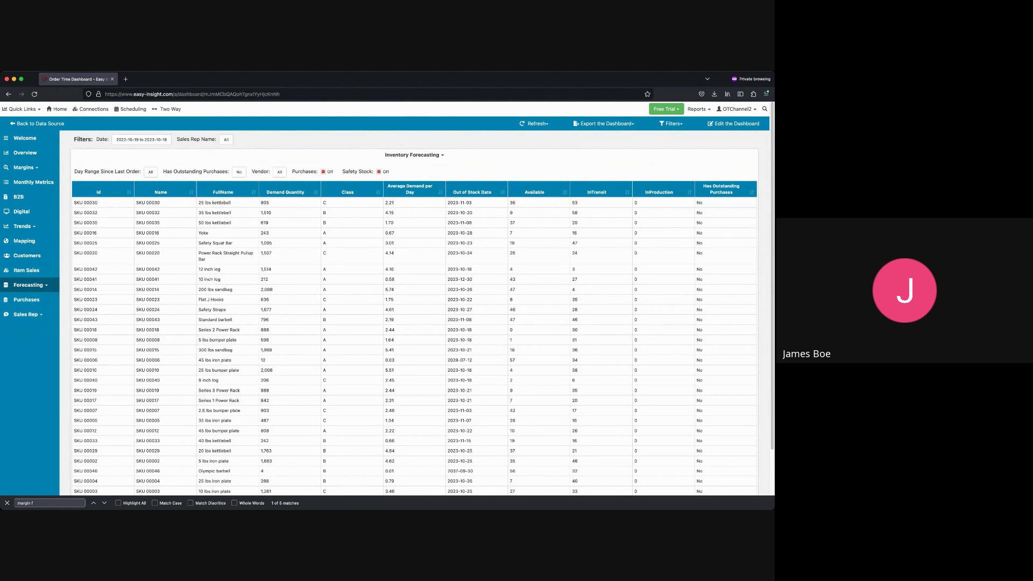
{"action": "left_click", "coordinate": [26, 300]}
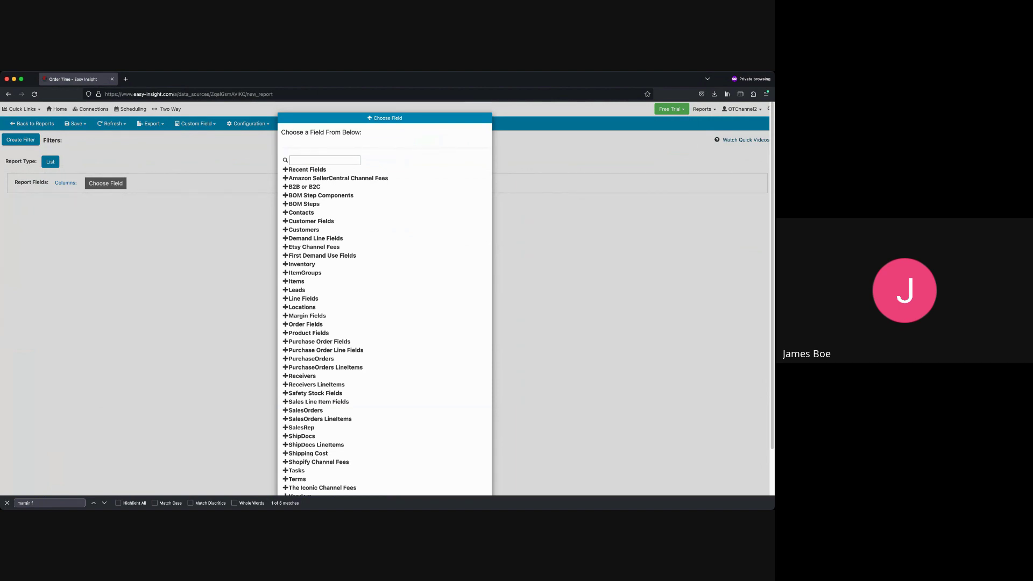
- Add the OrderSourceRef Name field from SalesOrders as the first column of the new list report
{"action": "scroll", "coordinate": [384, 296], "scroll_direction": "down", "scroll_amount": 3}
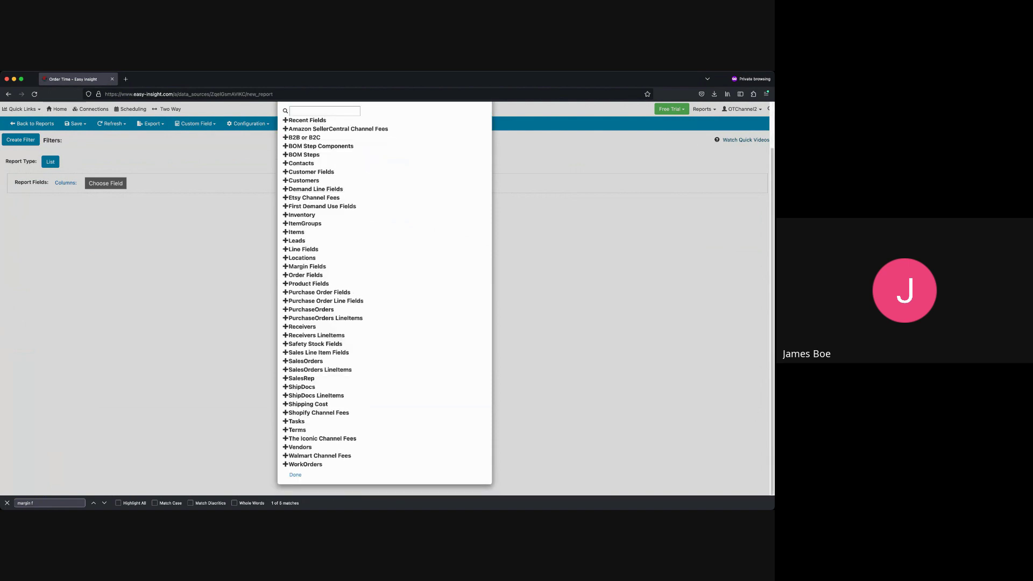
{"action": "left_click", "coordinate": [306, 361]}
{"action": "scroll", "coordinate": [384, 296], "scroll_direction": "down", "scroll_amount": 5}
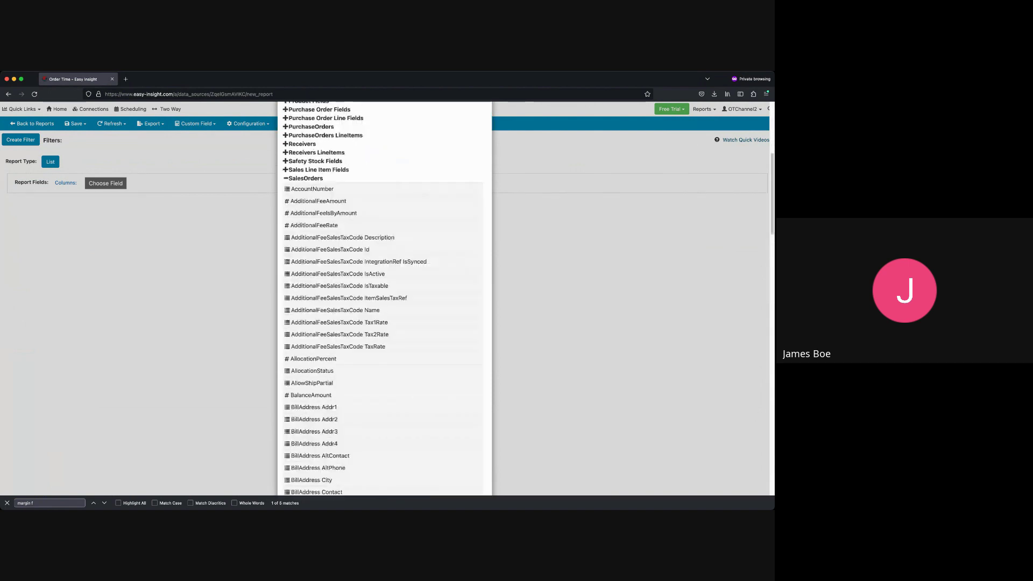
{"action": "scroll", "coordinate": [385, 296], "scroll_direction": "down", "scroll_amount": 10}
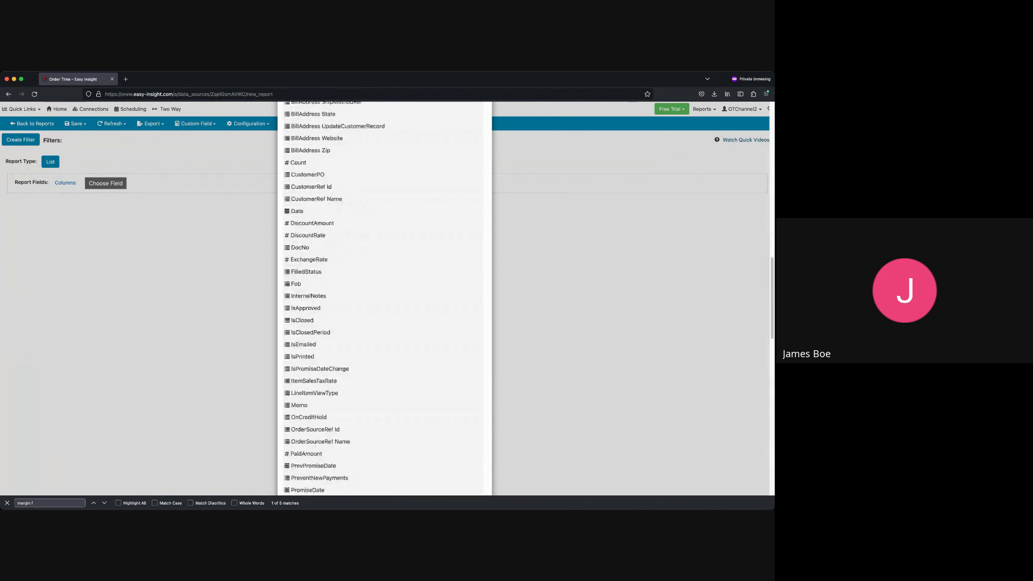
{"action": "scroll", "coordinate": [385, 296], "scroll_direction": "down", "scroll_amount": 7}
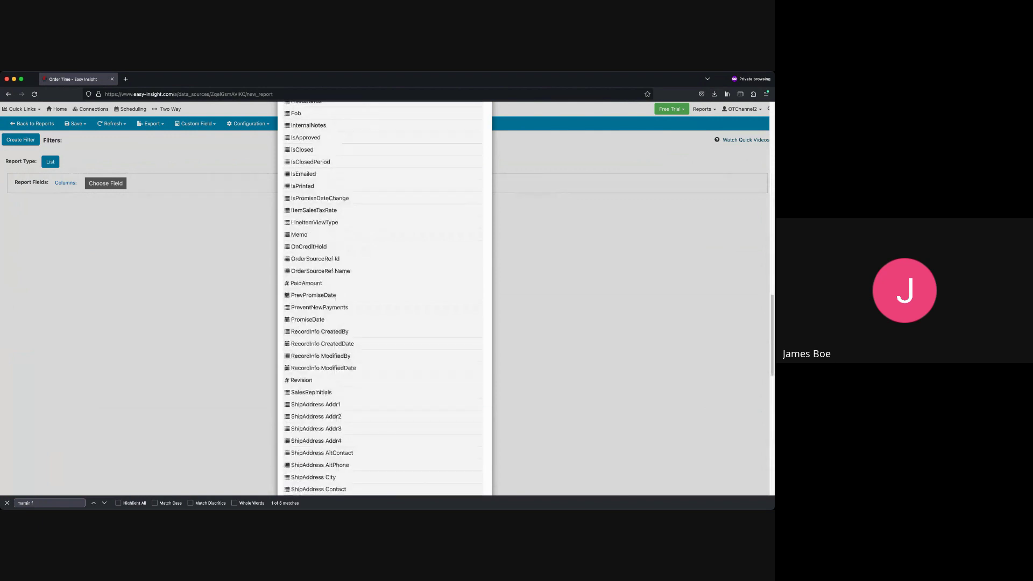
{"action": "left_click", "coordinate": [320, 271]}
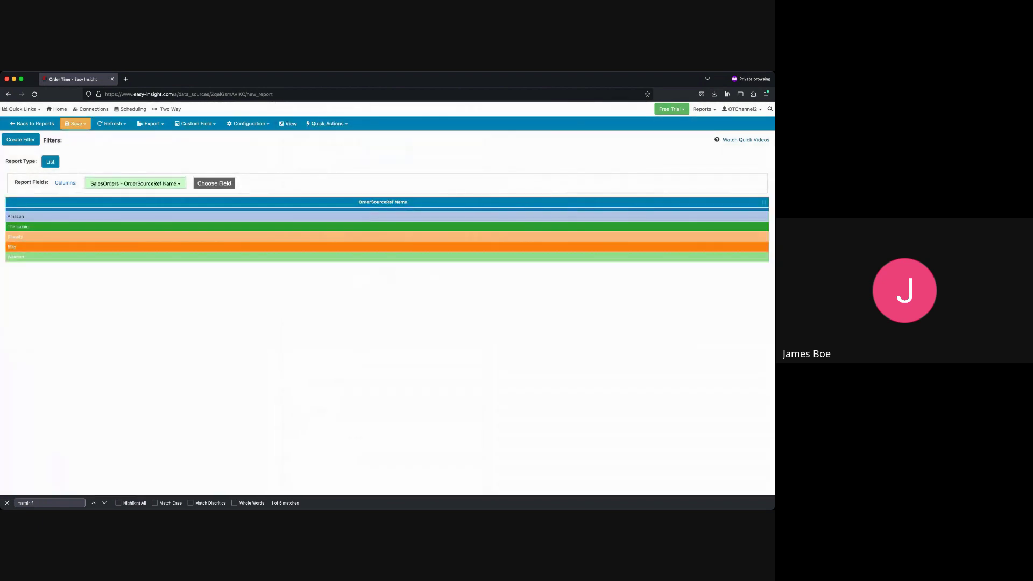
- Add the Line Total field from Line Fields as the report's second column
{"action": "left_click", "coordinate": [215, 183]}
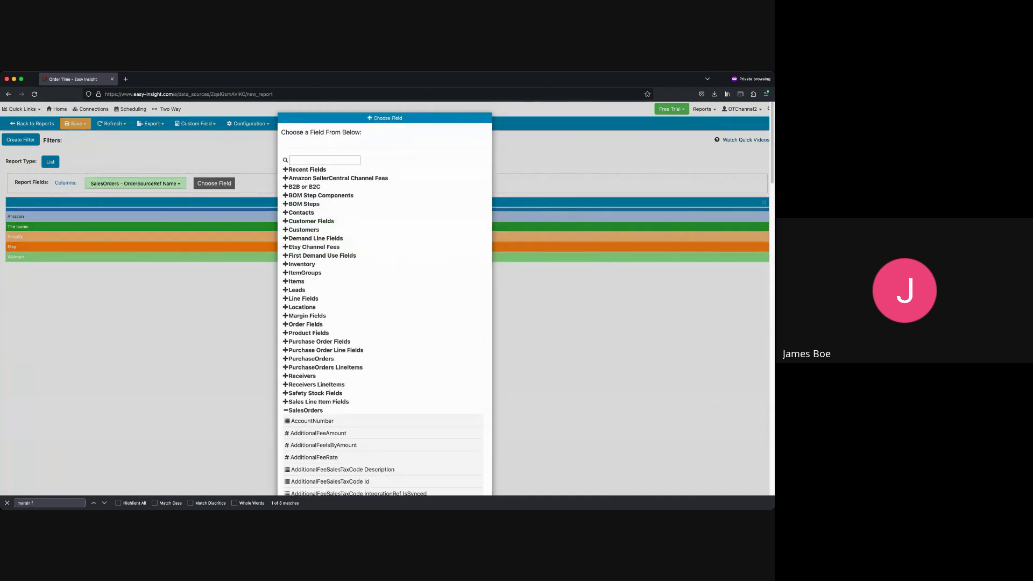
{"action": "scroll", "coordinate": [305, 313], "scroll_direction": "down", "scroll_amount": 2}
{"action": "left_click", "coordinate": [305, 313]}
{"action": "left_click", "coordinate": [303, 250]}
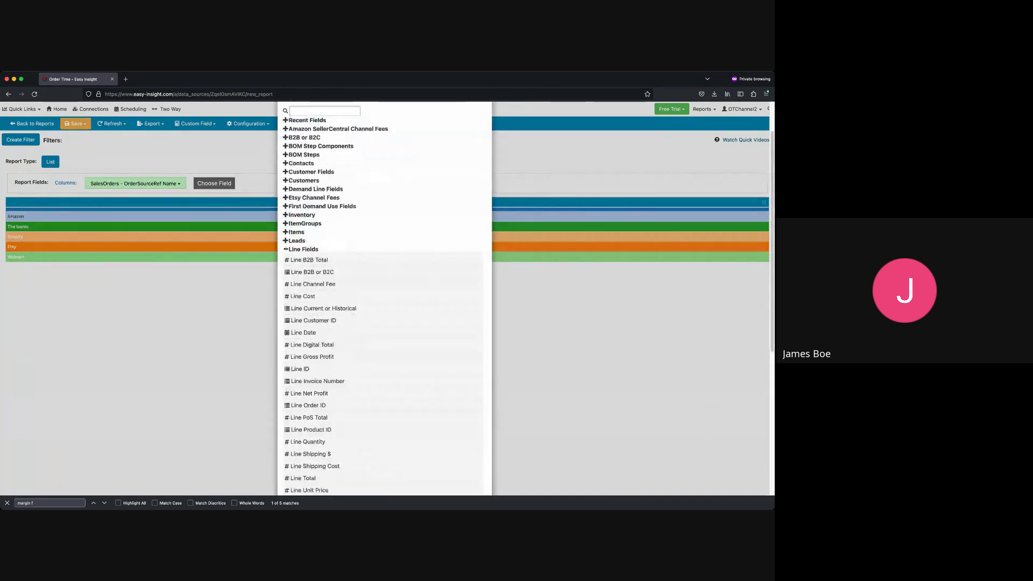
{"action": "left_click", "coordinate": [303, 478]}
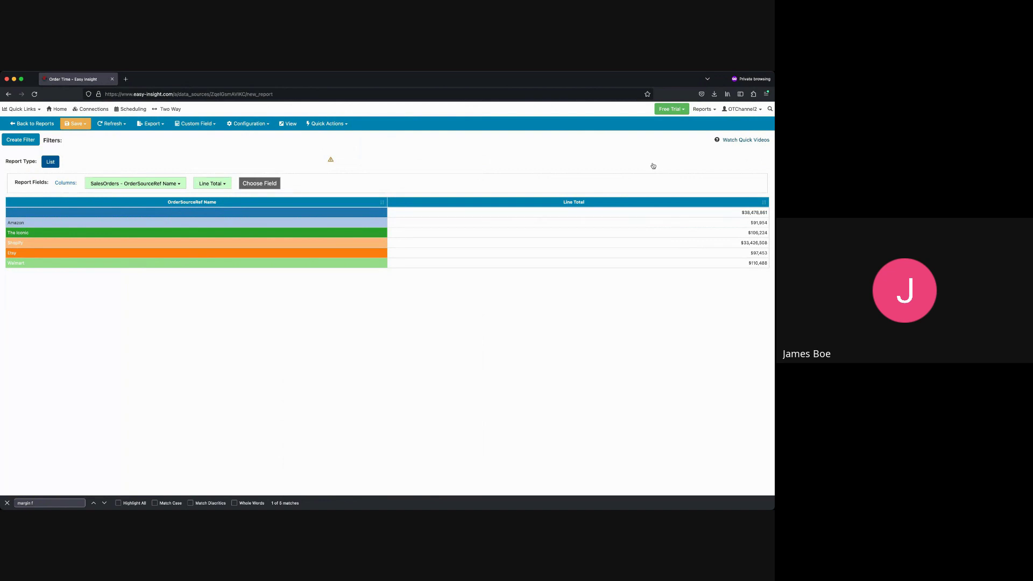
- Change the report type from List to a Column chart
{"action": "left_click", "coordinate": [50, 162]}
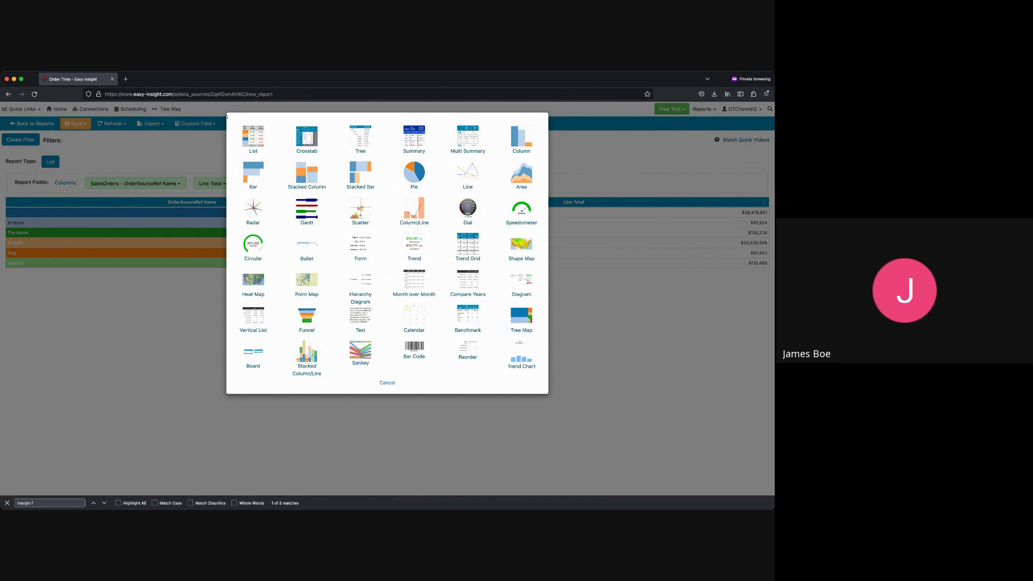
{"action": "left_click", "coordinate": [521, 137]}
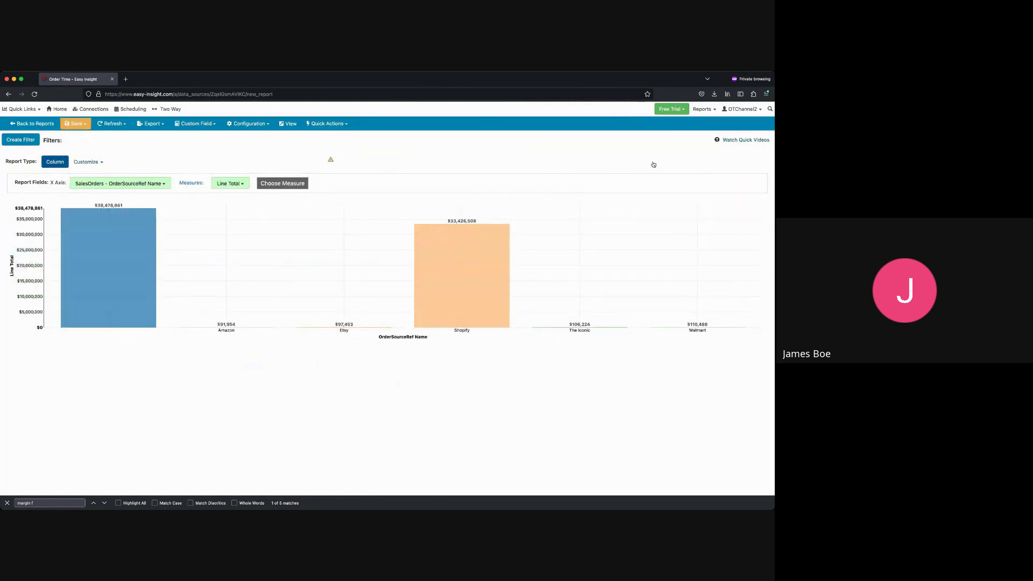
- Change the report type to Crosstab and use Line Date from Line Fields as its column grouping
{"action": "left_click", "coordinate": [55, 161]}
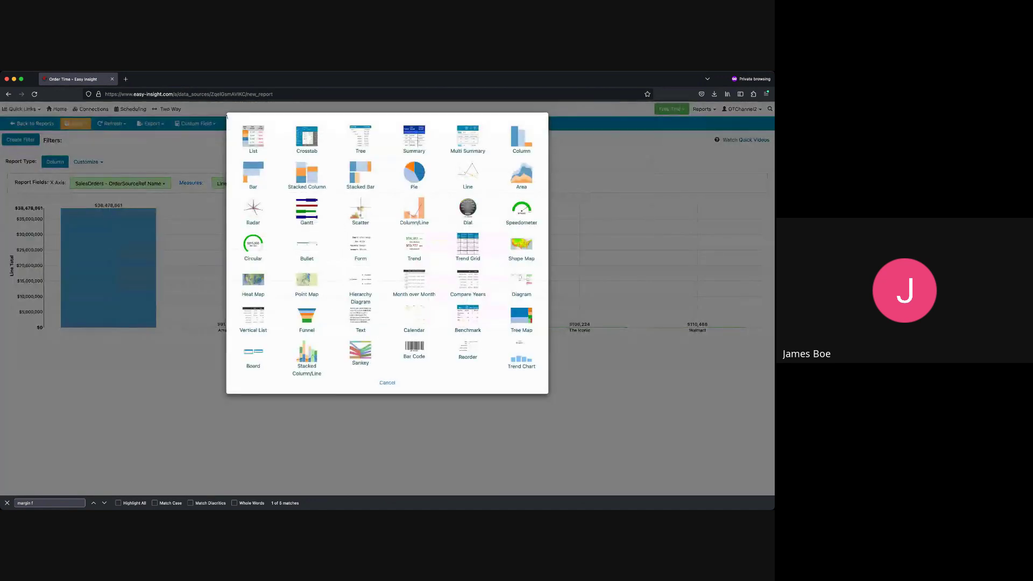
{"action": "left_click", "coordinate": [307, 138]}
{"action": "left_click", "coordinate": [304, 184]}
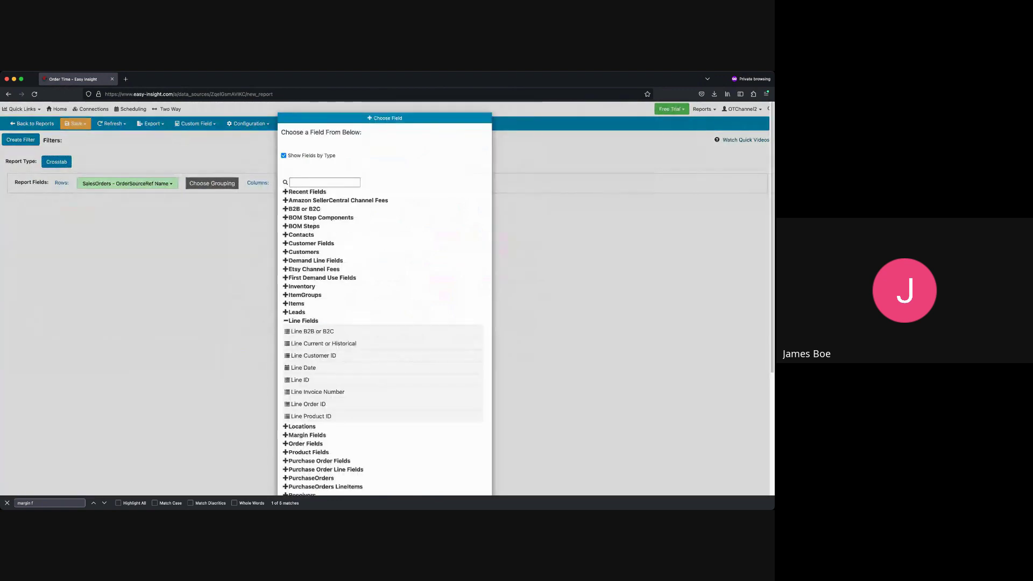
{"action": "left_click", "coordinate": [304, 368]}
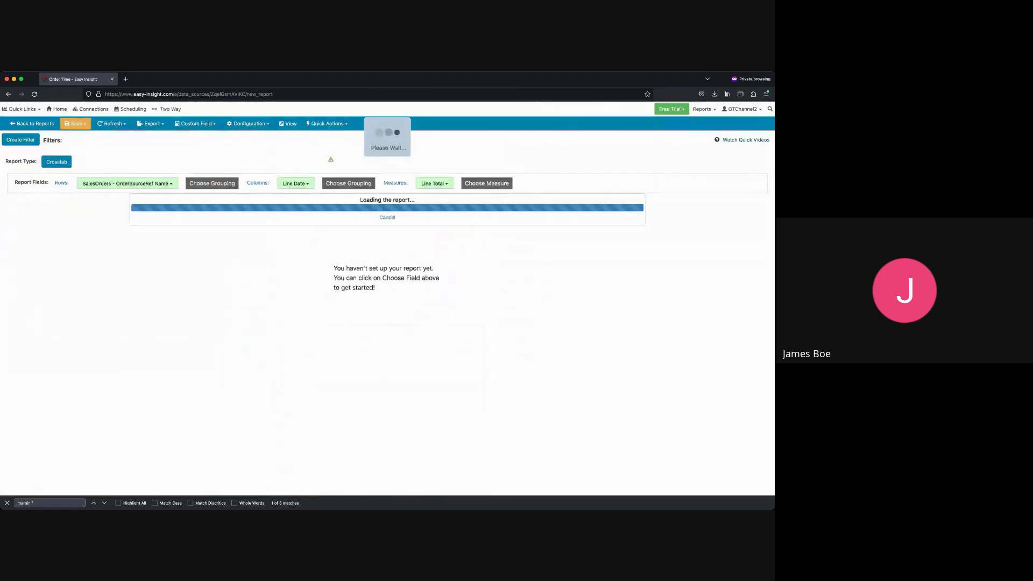
- Create an absolute date filter on the Line Date column grouping
{"action": "left_click", "coordinate": [295, 184]}
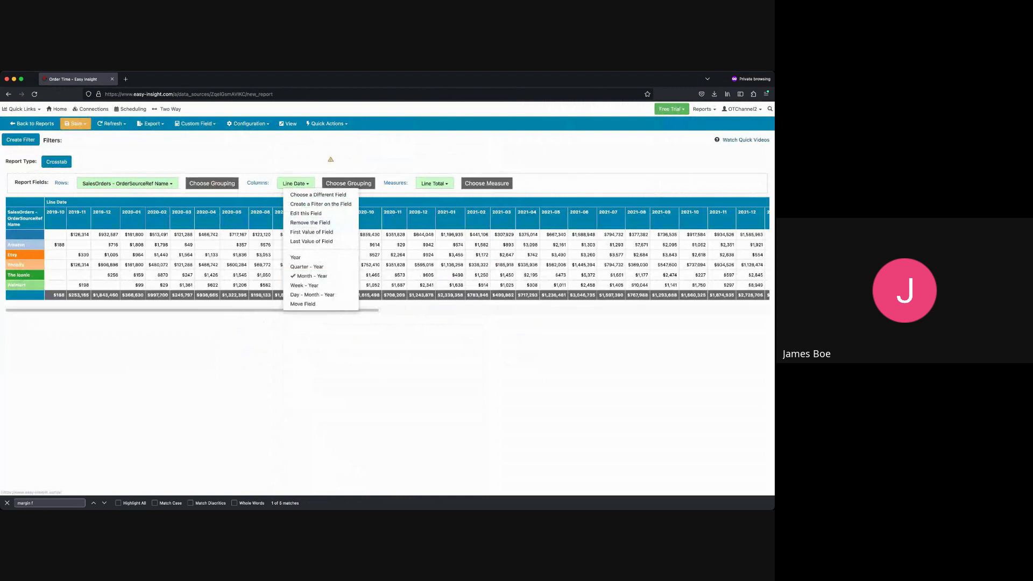
{"action": "left_click", "coordinate": [280, 213]}
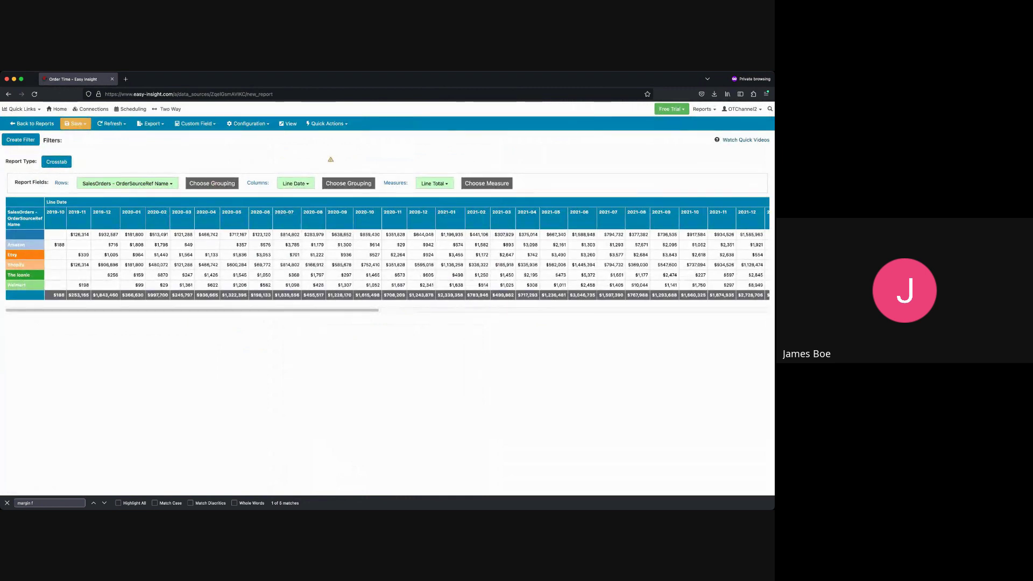
{"action": "left_click", "coordinate": [296, 183]}
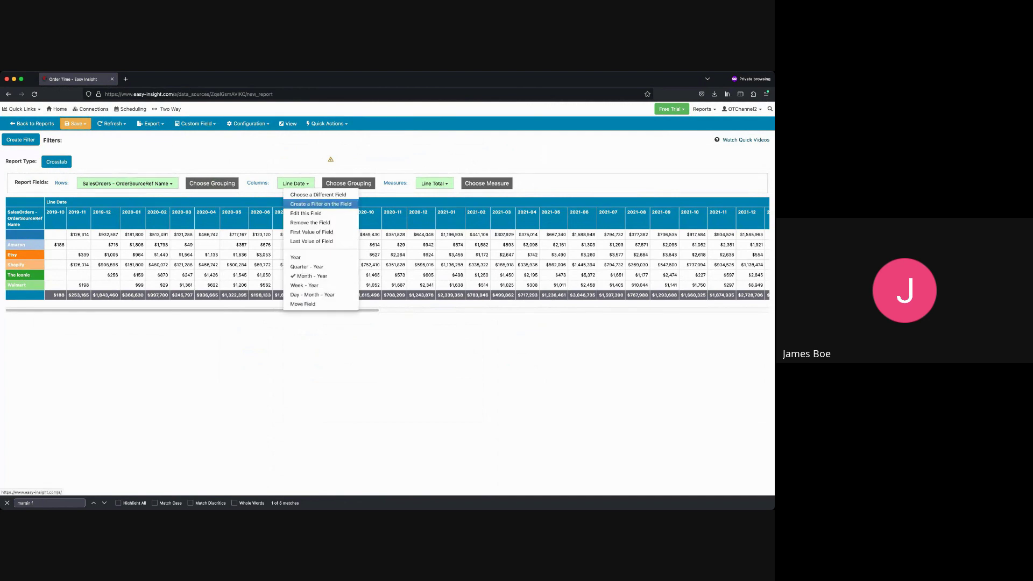
{"action": "left_click", "coordinate": [315, 204]}
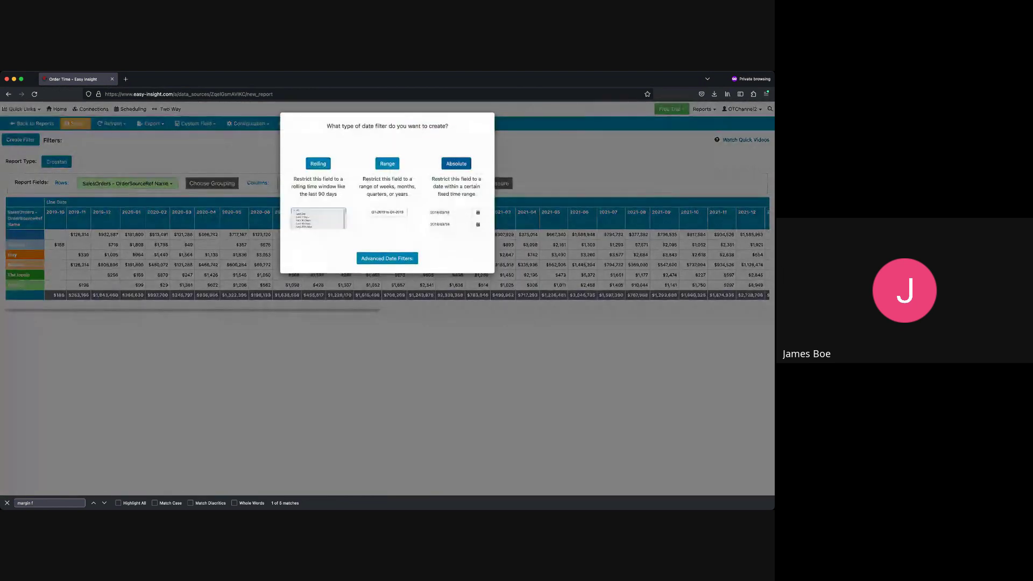
{"action": "left_click", "coordinate": [457, 164]}
- Set the Line Date filter's range to 2023-01-01 through 2023-10-18 using a preset date range
{"action": "left_click", "coordinate": [130, 141]}
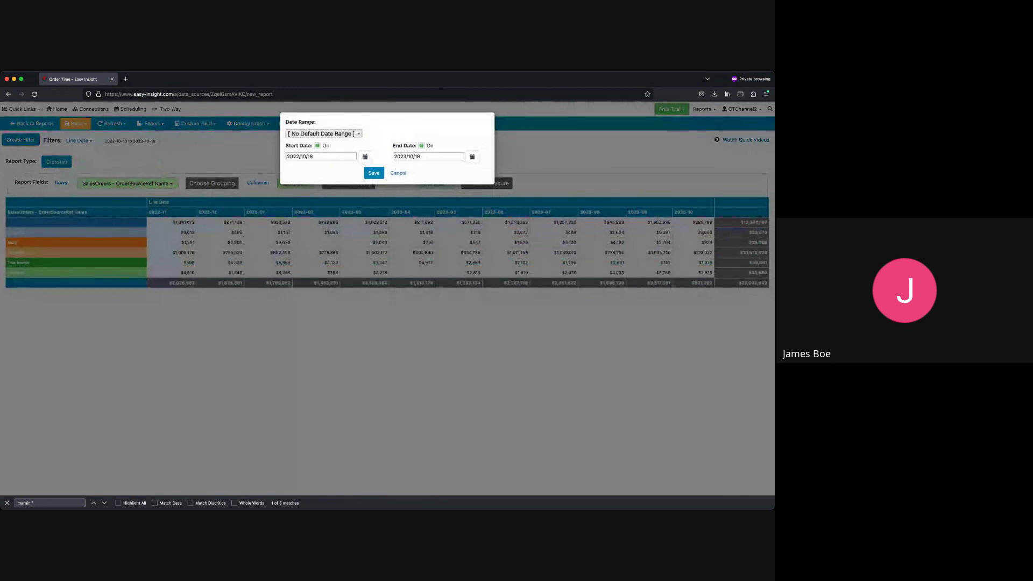
{"action": "left_click", "coordinate": [324, 134]}
{"action": "left_click", "coordinate": [374, 181]}
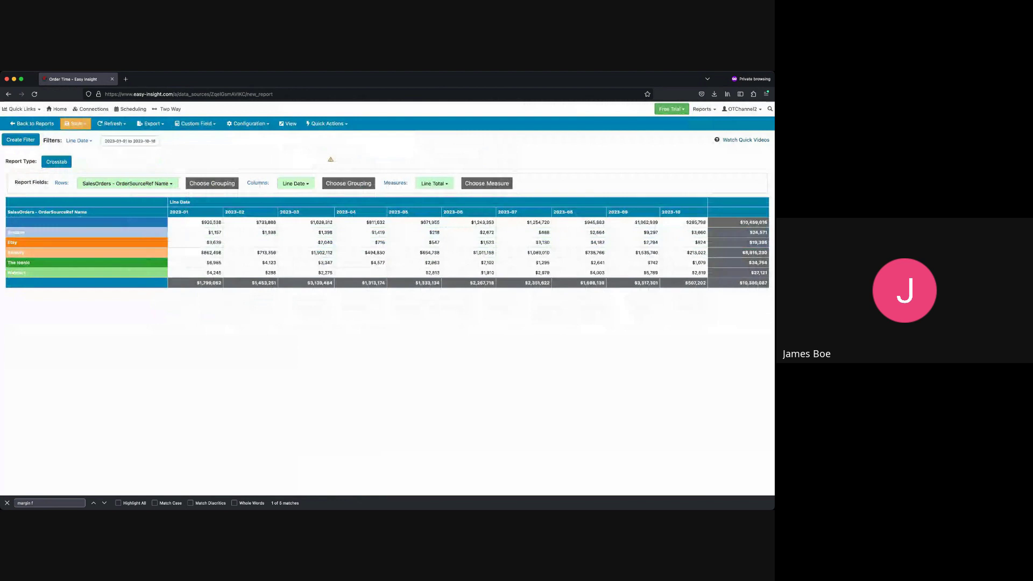
- Apply the Color Crosstab Cells quick action to the report
{"action": "left_click", "coordinate": [327, 123]}
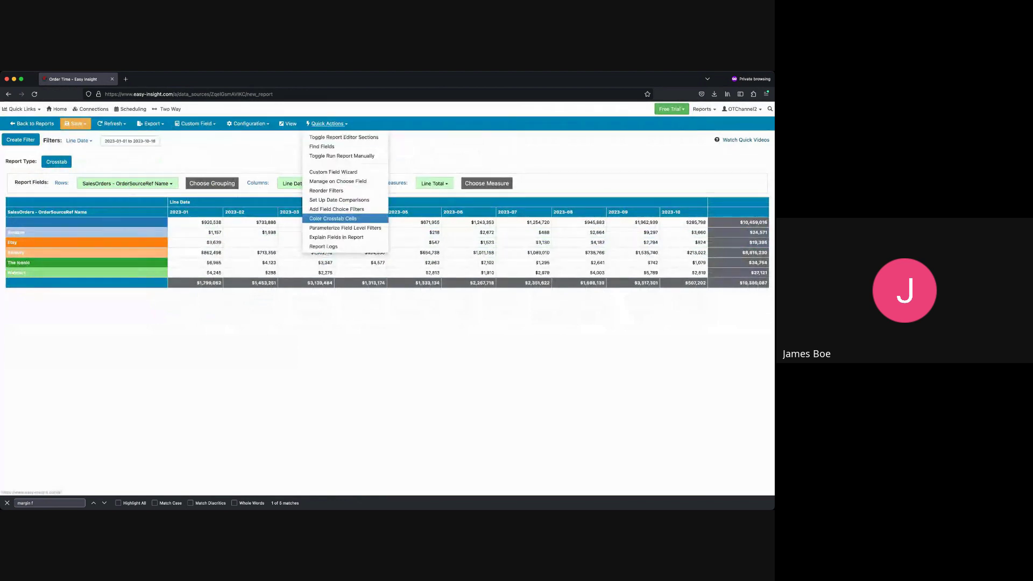
{"action": "left_click", "coordinate": [333, 219]}
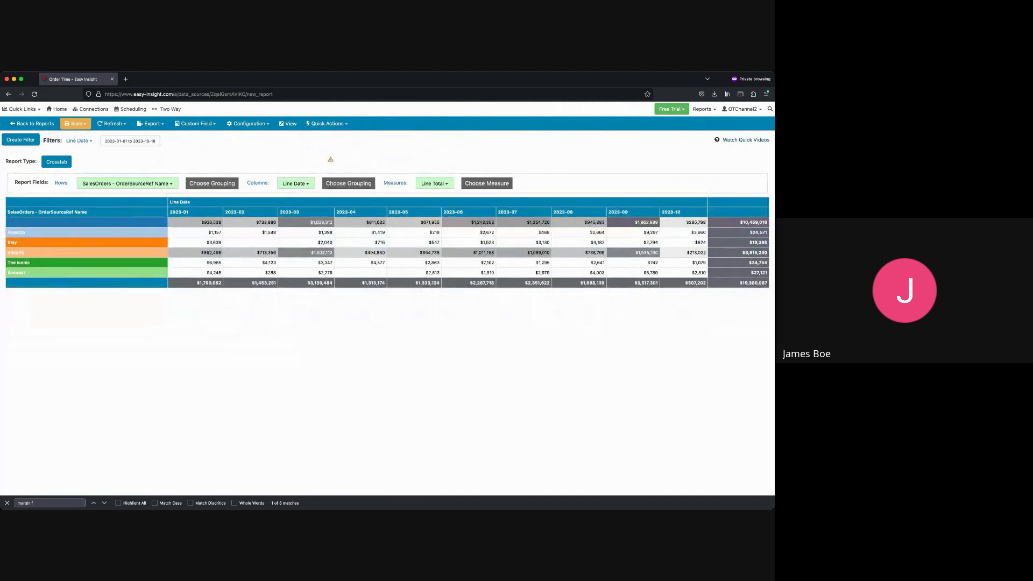
- Create a multi-value filter on the OrderSourceRef Name rows and keep only [ No Value ] and Shopify selected
{"action": "left_click", "coordinate": [741, 186]}
{"action": "left_click", "coordinate": [117, 204]}
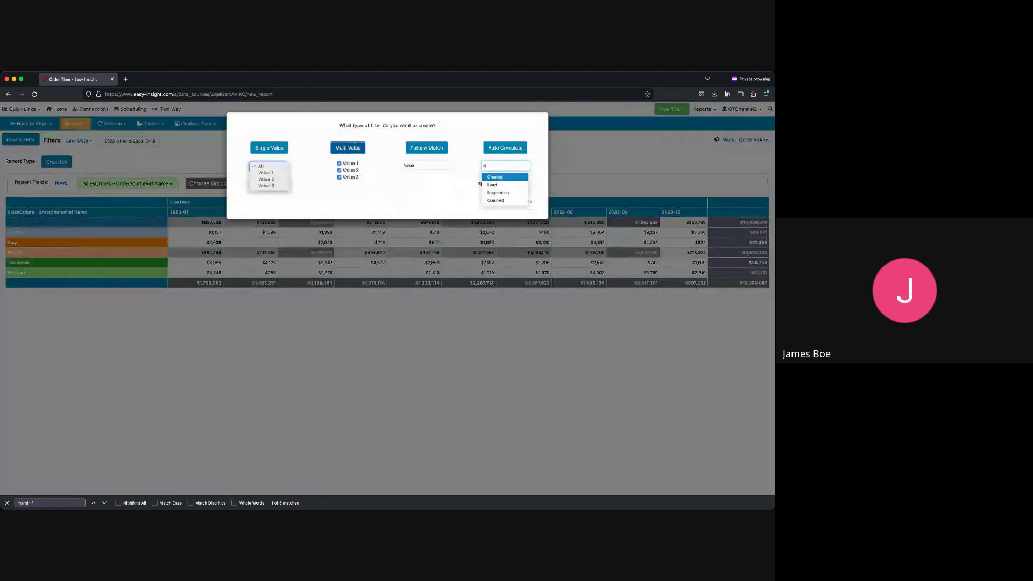
{"action": "left_click", "coordinate": [331, 158]}
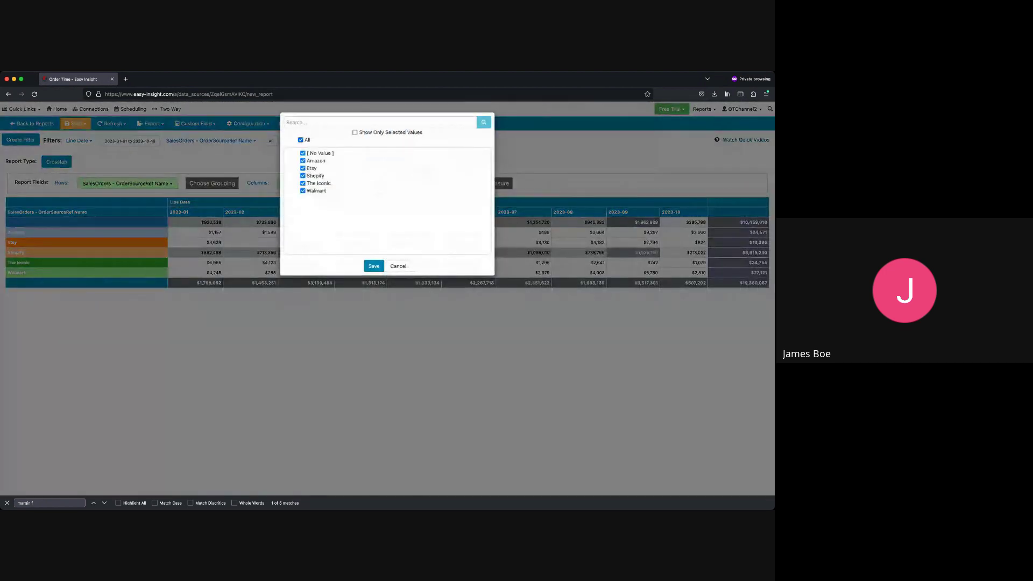
{"action": "left_click", "coordinate": [301, 139]}
{"action": "left_click", "coordinate": [303, 152]}
{"action": "left_click", "coordinate": [374, 265]}
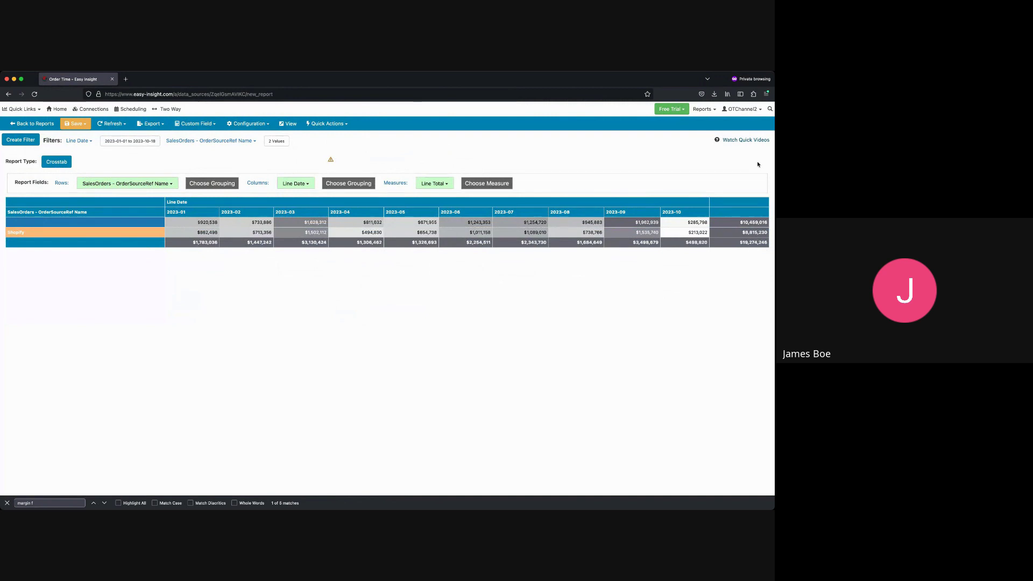
{"action": "left_click", "coordinate": [153, 124]}
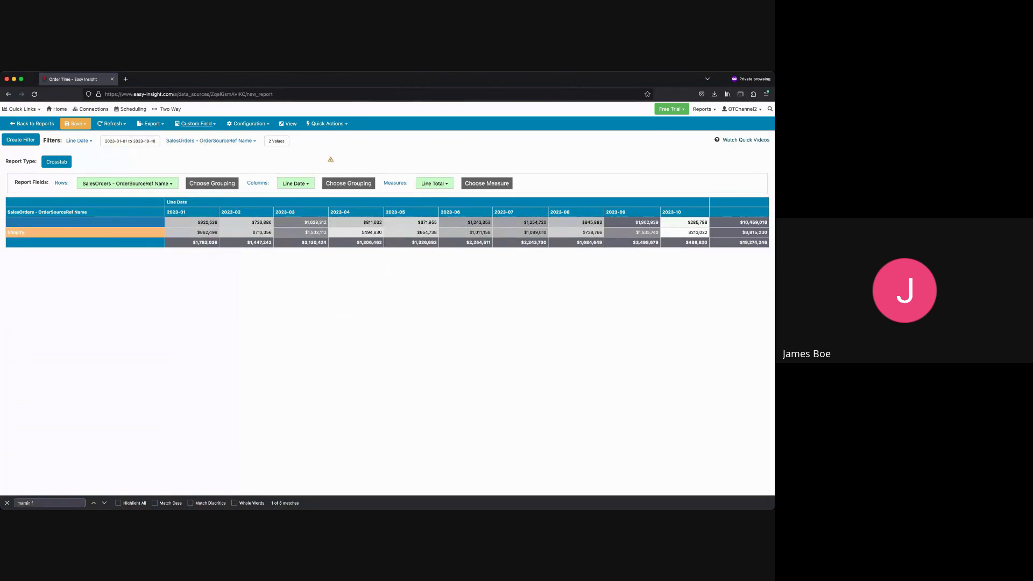
- Create a custom measure field for the report with the calculation [Line Net Profit] / [Line Total] * 100
{"action": "left_click", "coordinate": [197, 124]}
{"action": "left_click", "coordinate": [203, 137]}
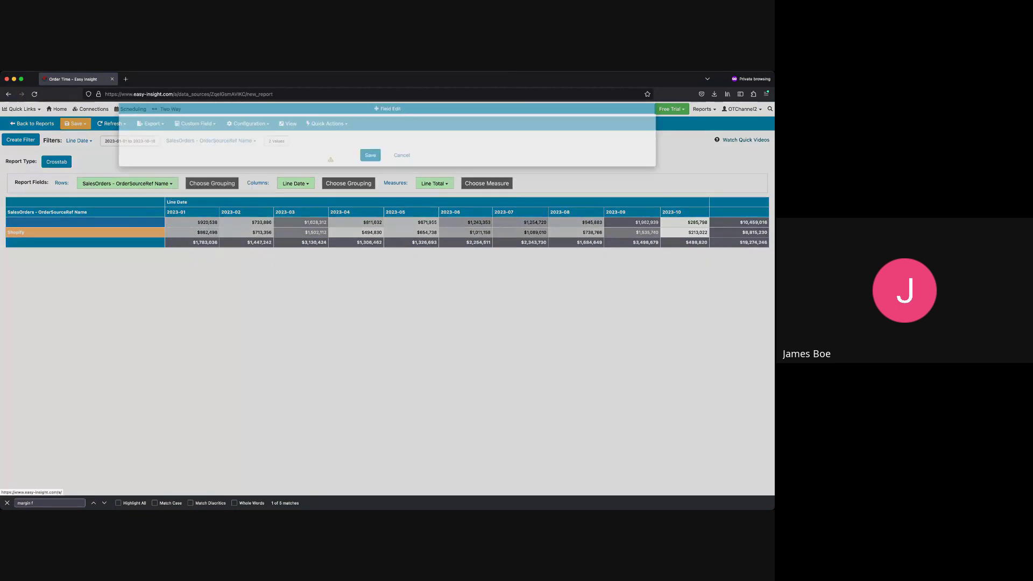
{"action": "scroll", "coordinate": [318, 253], "scroll_direction": "down", "scroll_amount": 5}
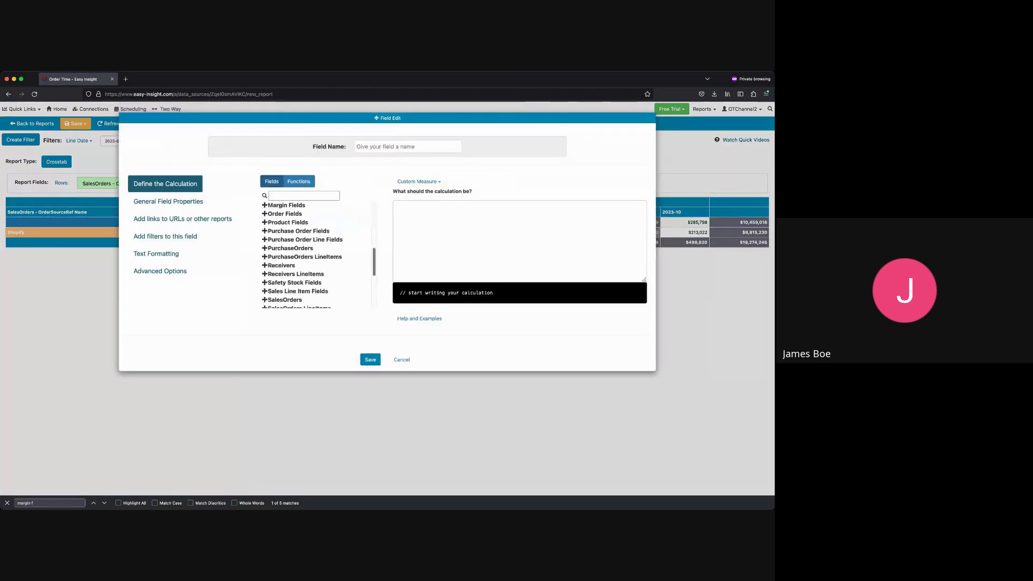
{"action": "left_click", "coordinate": [282, 228]}
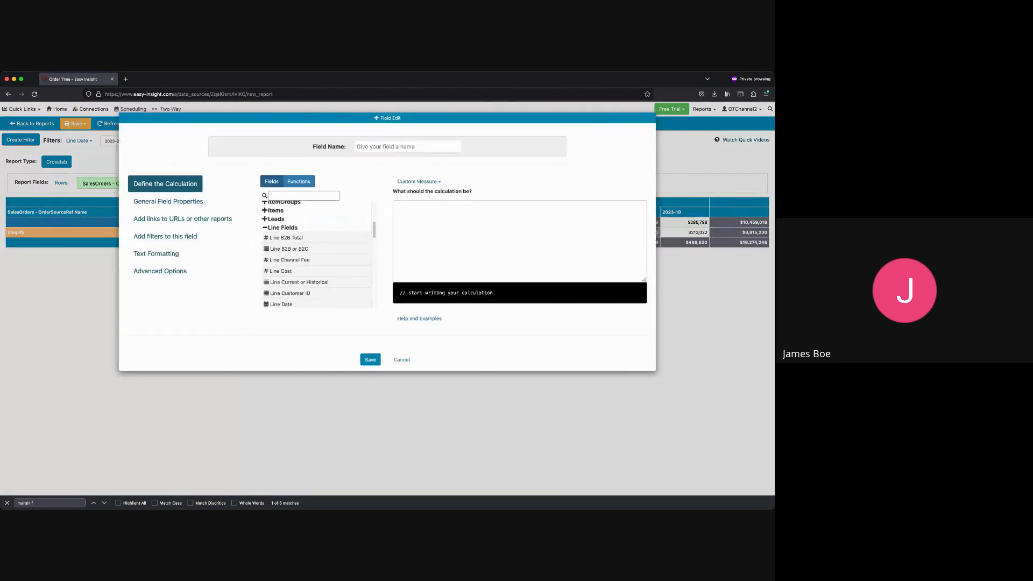
{"action": "scroll", "coordinate": [317, 253], "scroll_direction": "down", "scroll_amount": 3}
{"action": "scroll", "coordinate": [318, 253], "scroll_direction": "down", "scroll_amount": 3}
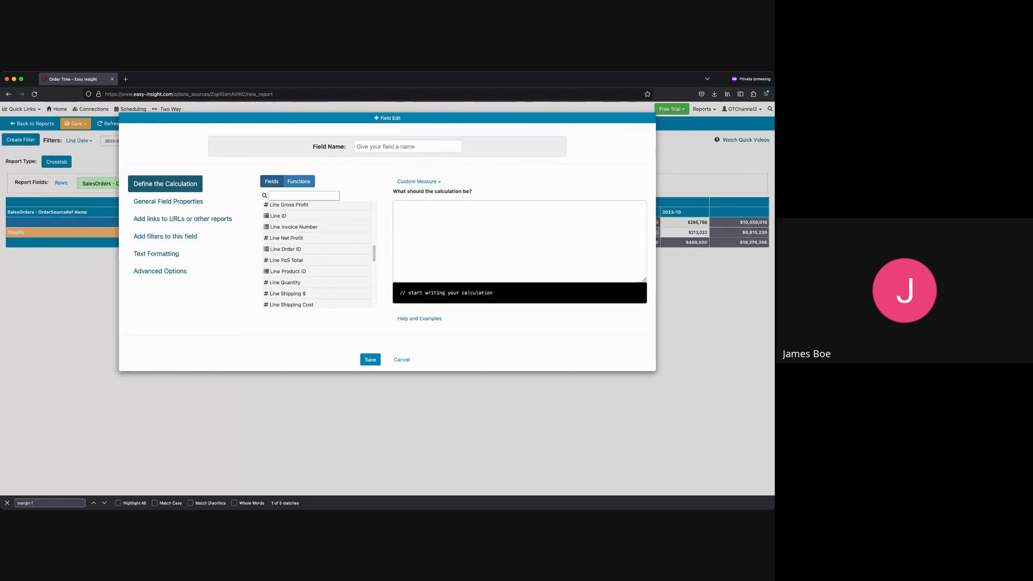
{"action": "left_click_drag", "start_coordinate": [286, 238], "coordinate": [425, 210]}
{"action": "type", "text": "/"}
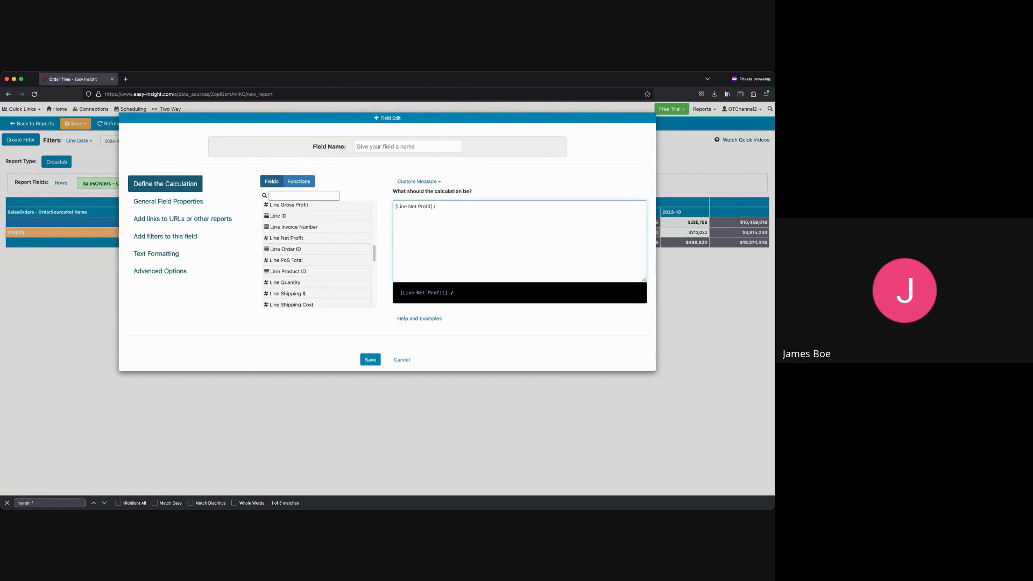
{"action": "scroll", "coordinate": [317, 253], "scroll_direction": "down", "scroll_amount": 3}
{"action": "left_click_drag", "start_coordinate": [281, 267], "coordinate": [458, 215]}
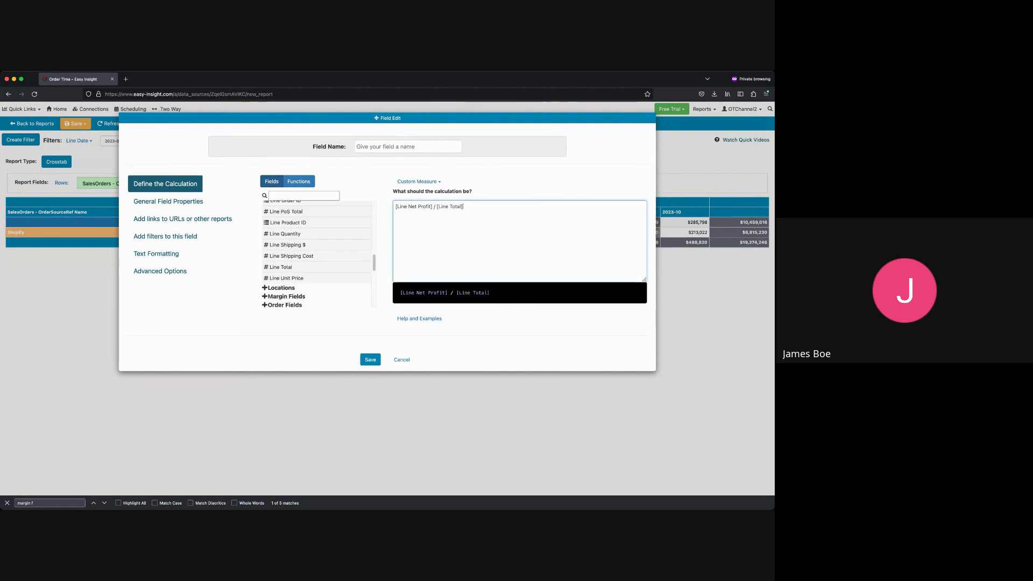
{"action": "type", "text": "* 100"}
- Name the custom field Net Profit %, set its formatting to Percentage and save it
{"action": "left_click", "coordinate": [407, 147]}
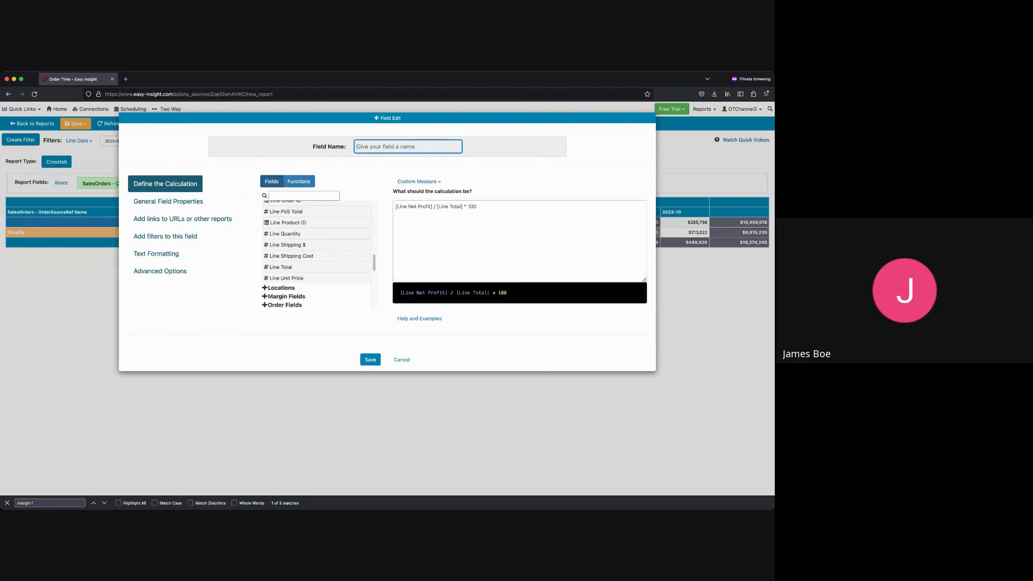
{"action": "type", "text": "Net Profit %"}
{"action": "key", "text": "Tab"}
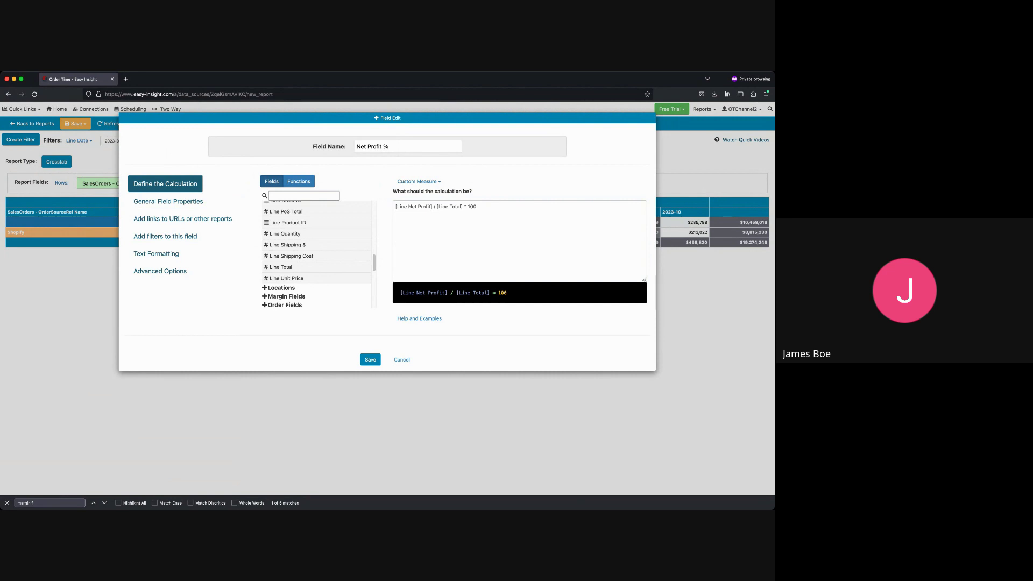
{"action": "left_click", "coordinate": [168, 201]}
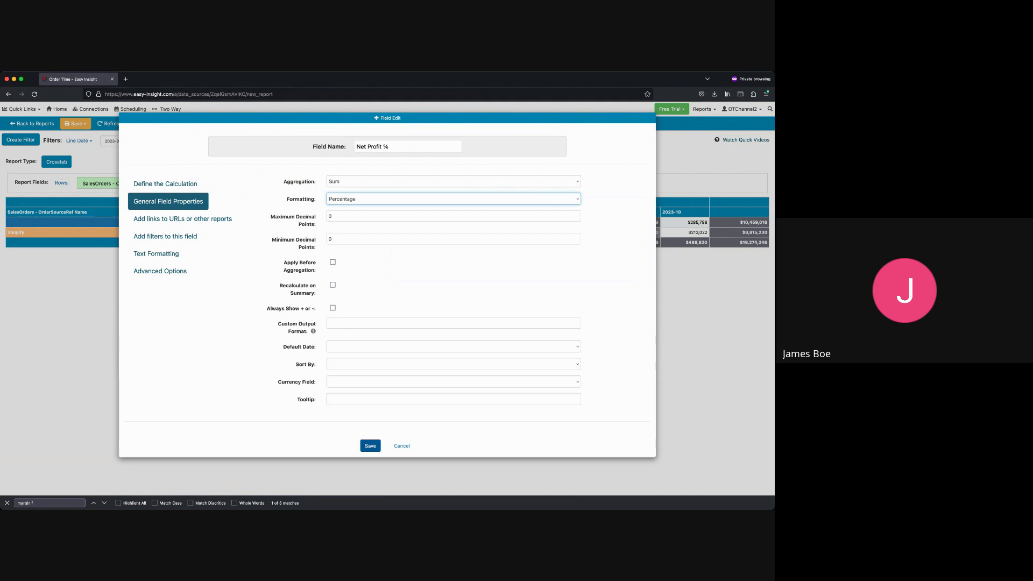
{"action": "key", "text": "p"}
{"action": "key", "text": "Return"}
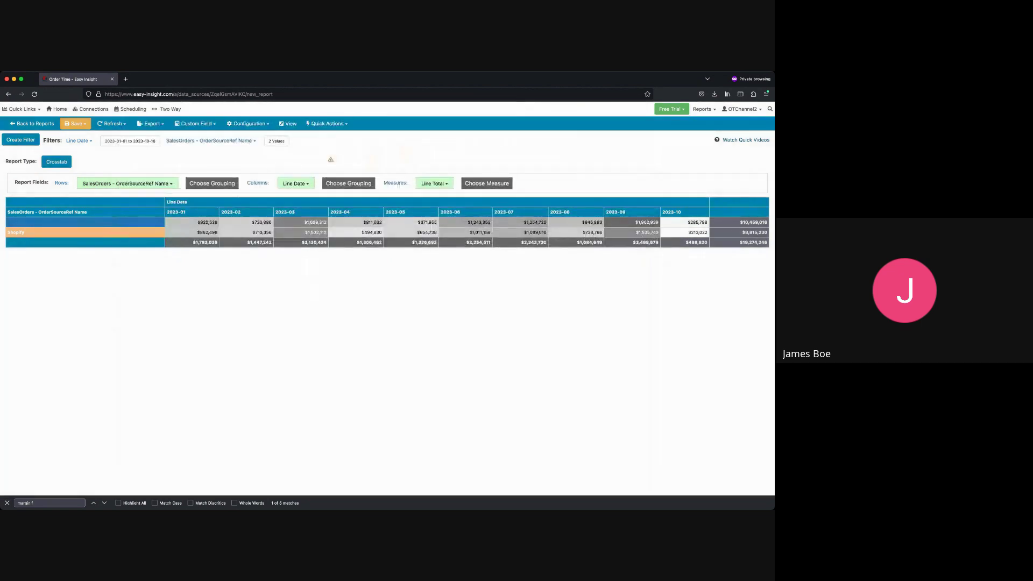
- Replace the Line Total measure with the Net Profit % report custom field
{"action": "type", "text": "net"}
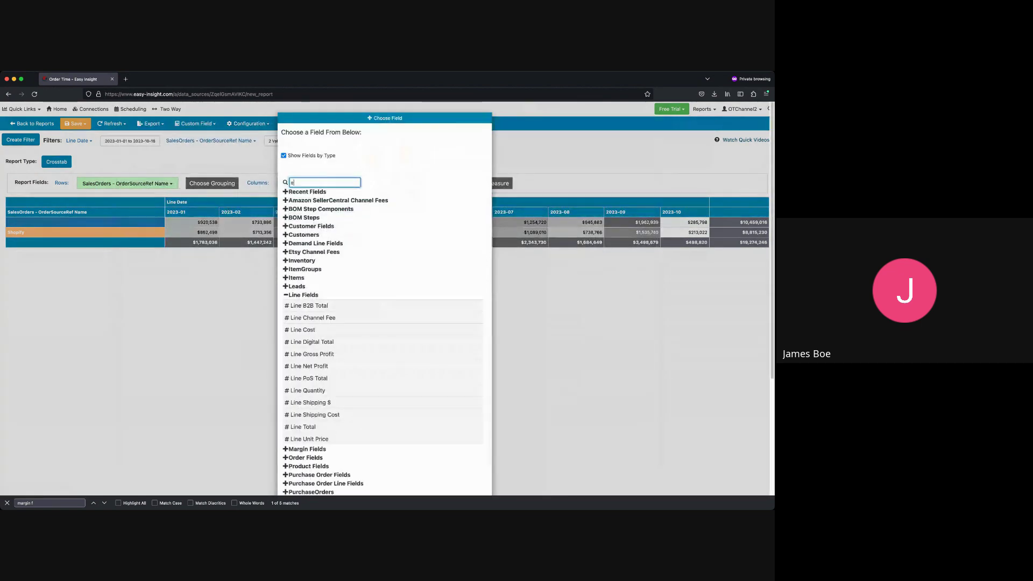
{"action": "left_click", "coordinate": [321, 239]}
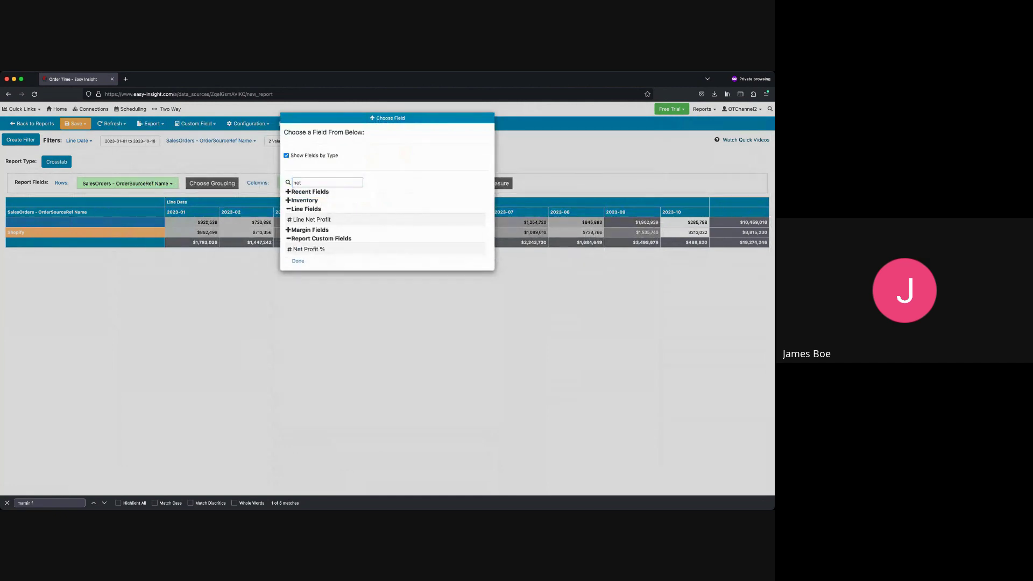
{"action": "left_click", "coordinate": [311, 248]}
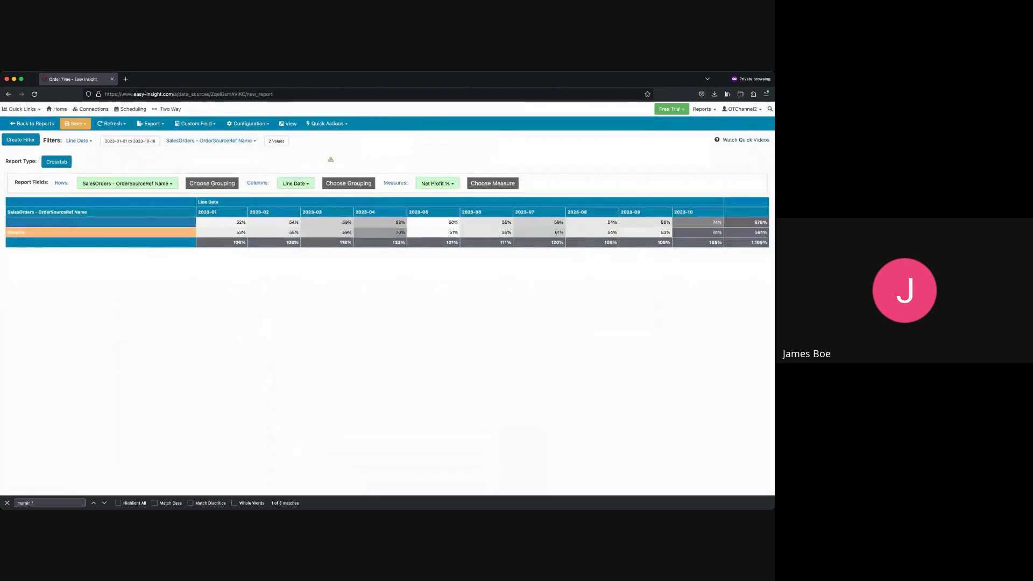
- Review the options for the Net Profit % measure and report configuration, and the alternative fields for the Line Date grouping
{"action": "left_click", "coordinate": [436, 184]}
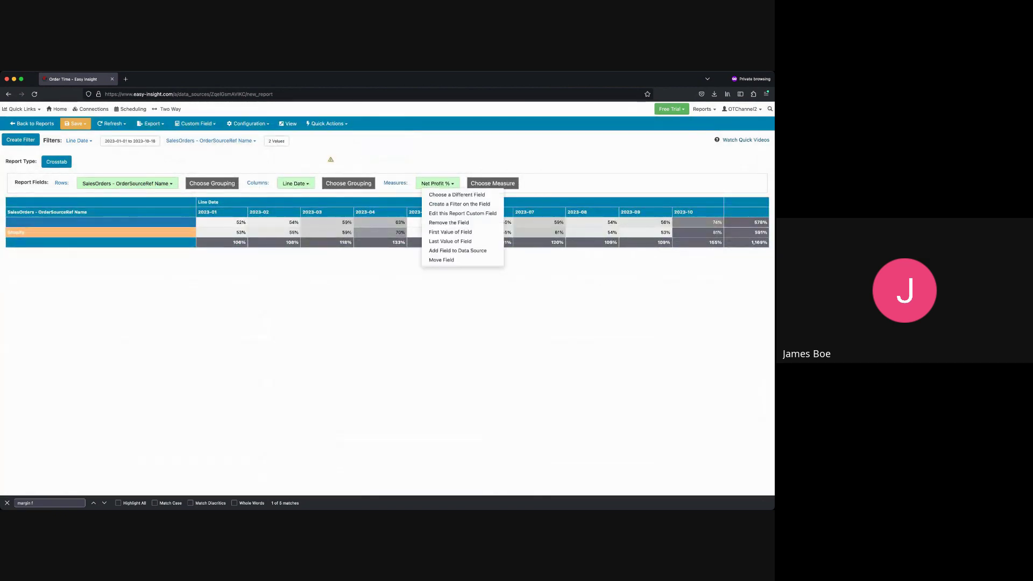
{"action": "left_click", "coordinate": [463, 194]}
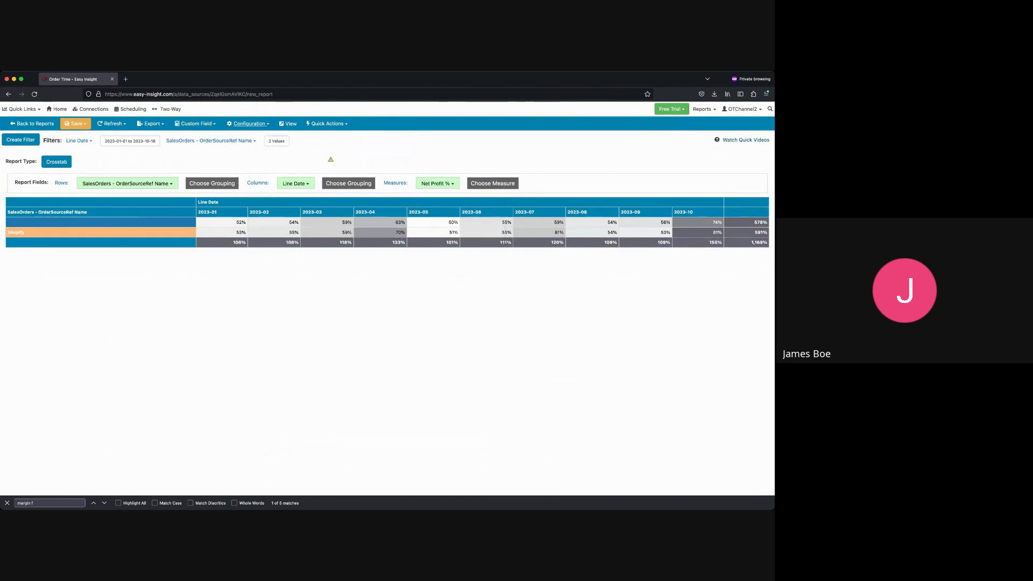
{"action": "left_click", "coordinate": [196, 124]}
{"action": "left_click", "coordinate": [196, 124]}
{"action": "left_click", "coordinate": [249, 124]}
{"action": "left_click", "coordinate": [295, 184]}
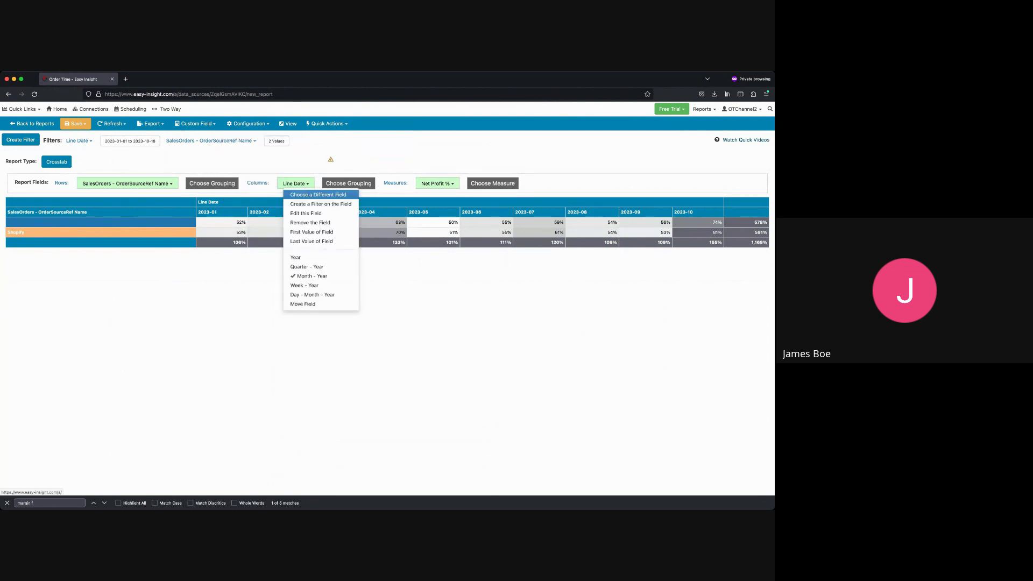
{"action": "left_click", "coordinate": [318, 195]}
{"action": "scroll", "coordinate": [385, 323], "scroll_direction": "down", "scroll_amount": 3}
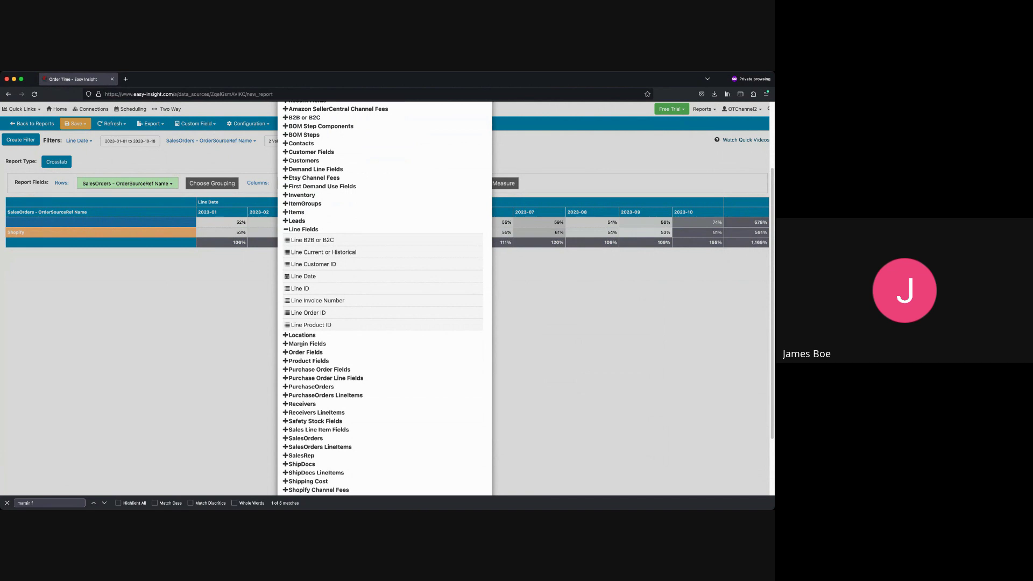
{"action": "key", "text": "Escape"}
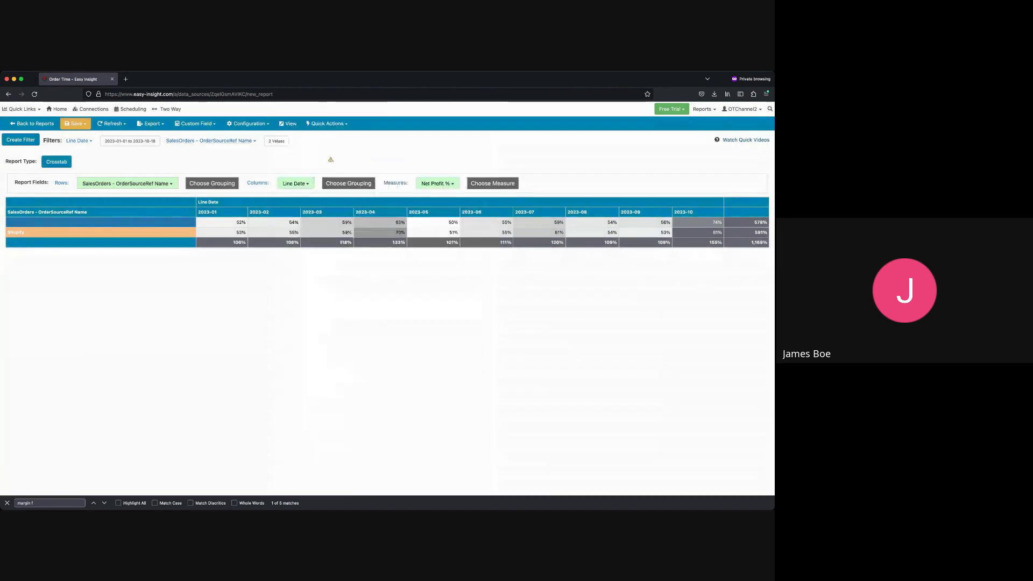
{"action": "left_click", "coordinate": [249, 123]}
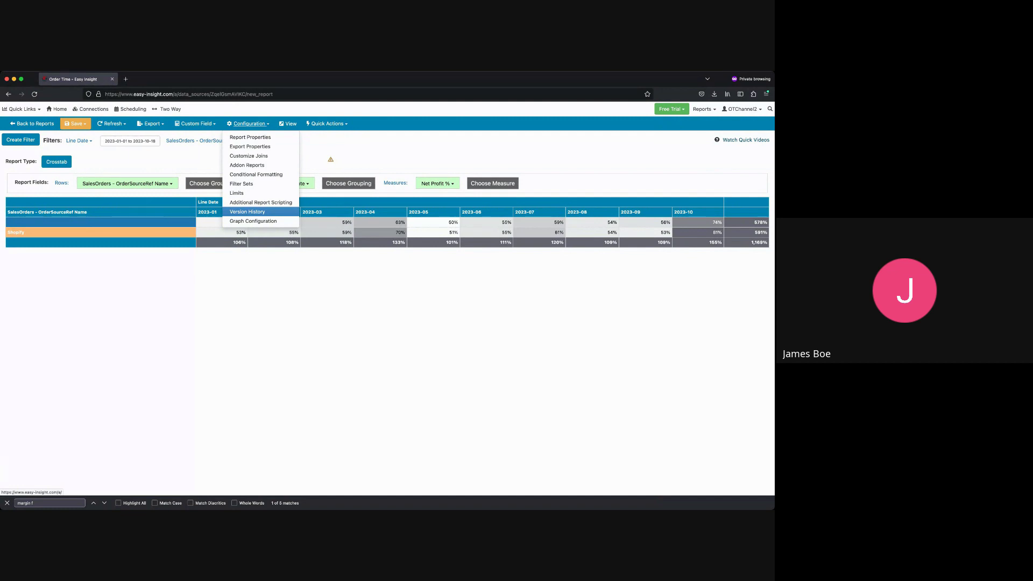
{"action": "key", "text": "Escape"}
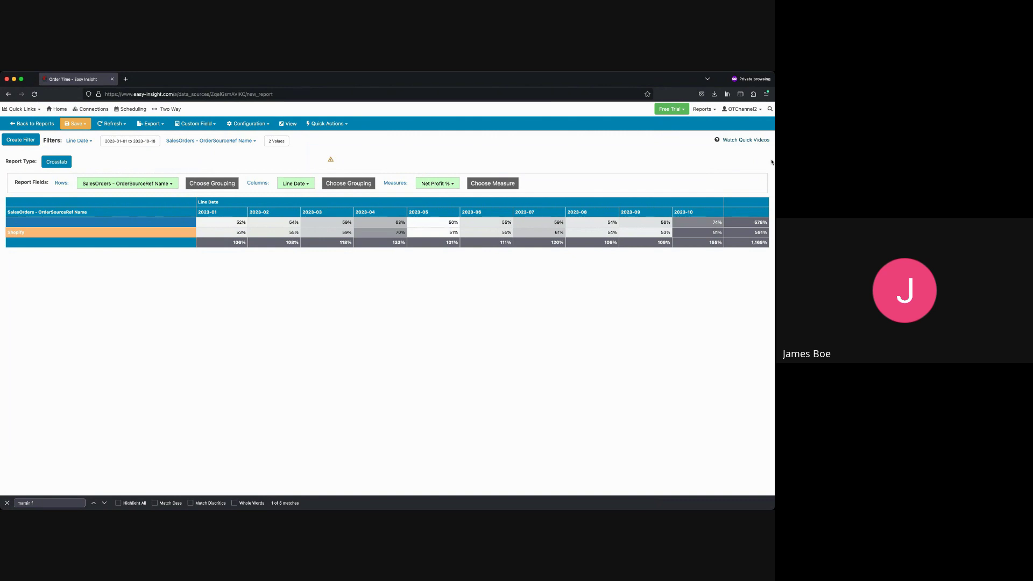
- Examine the fields available for the Net Profit % measure, including the Line Fields, PurchaseOrders and Tasks groups
{"action": "left_click", "coordinate": [437, 184]}
{"action": "left_click", "coordinate": [447, 194]}
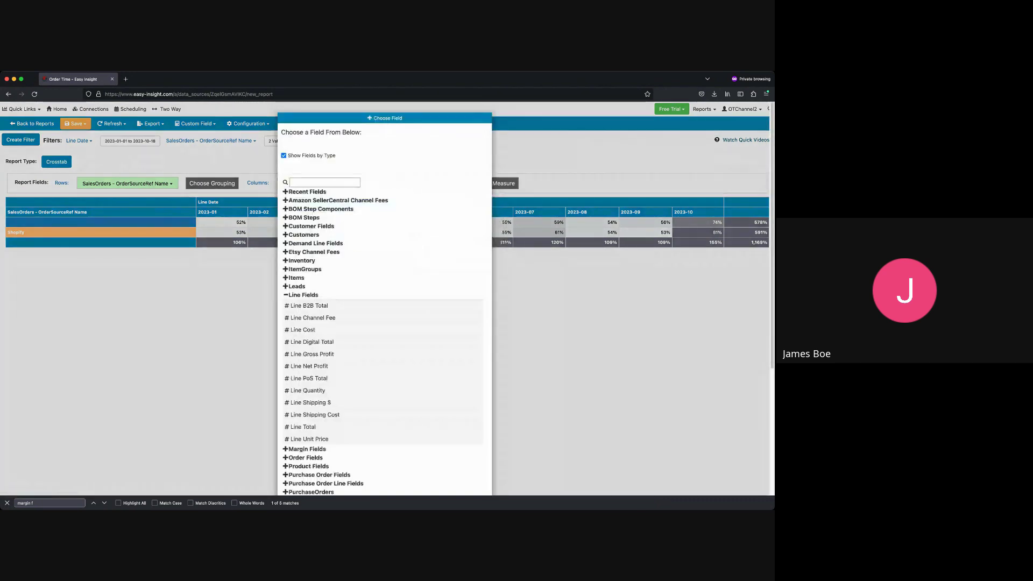
{"action": "left_click", "coordinate": [303, 295]}
{"action": "scroll", "coordinate": [384, 323], "scroll_direction": "down", "scroll_amount": 2}
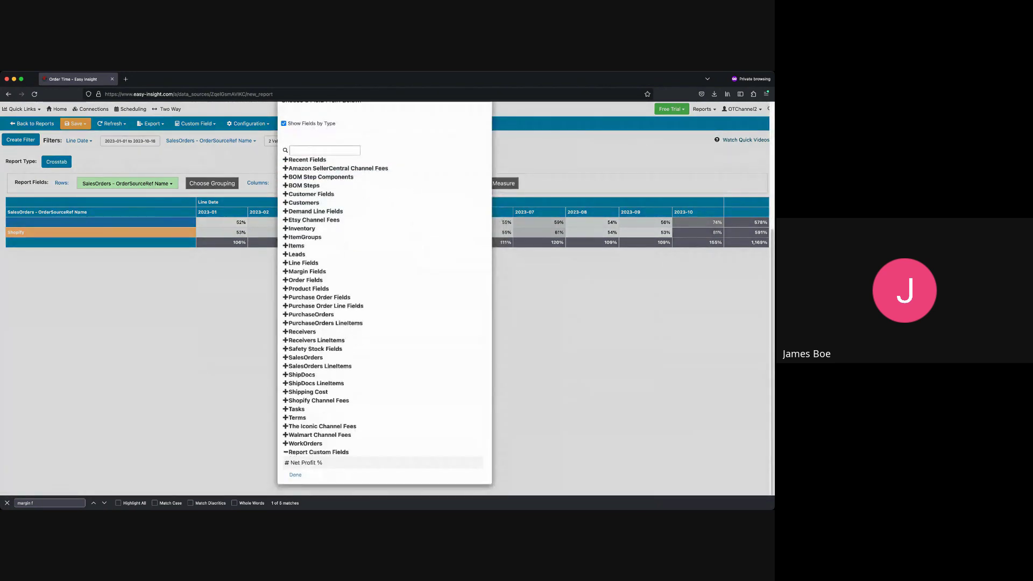
{"action": "left_click", "coordinate": [303, 263]}
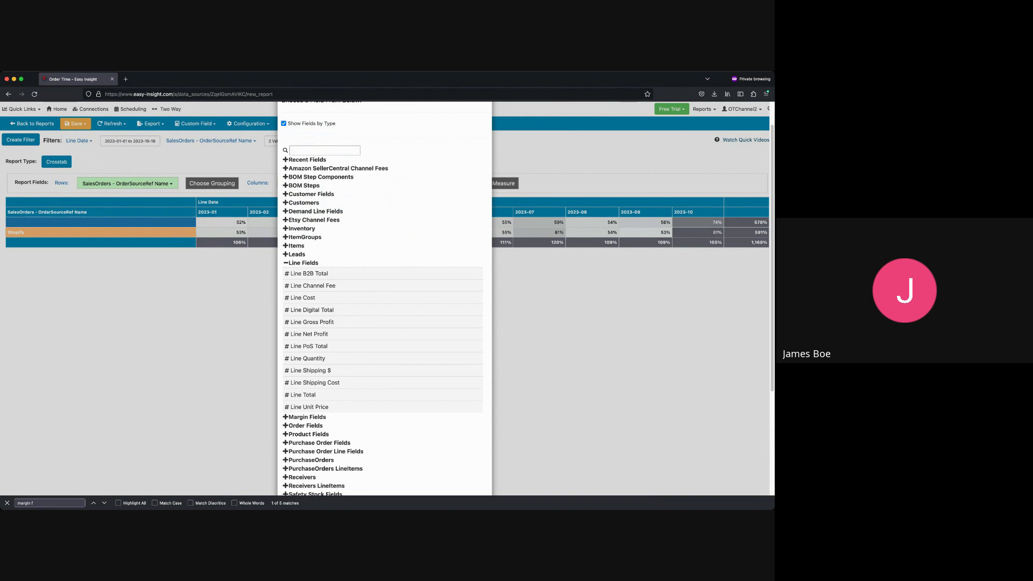
{"action": "scroll", "coordinate": [382, 296], "scroll_direction": "down", "scroll_amount": 5}
{"action": "scroll", "coordinate": [383, 296], "scroll_direction": "down", "scroll_amount": 1}
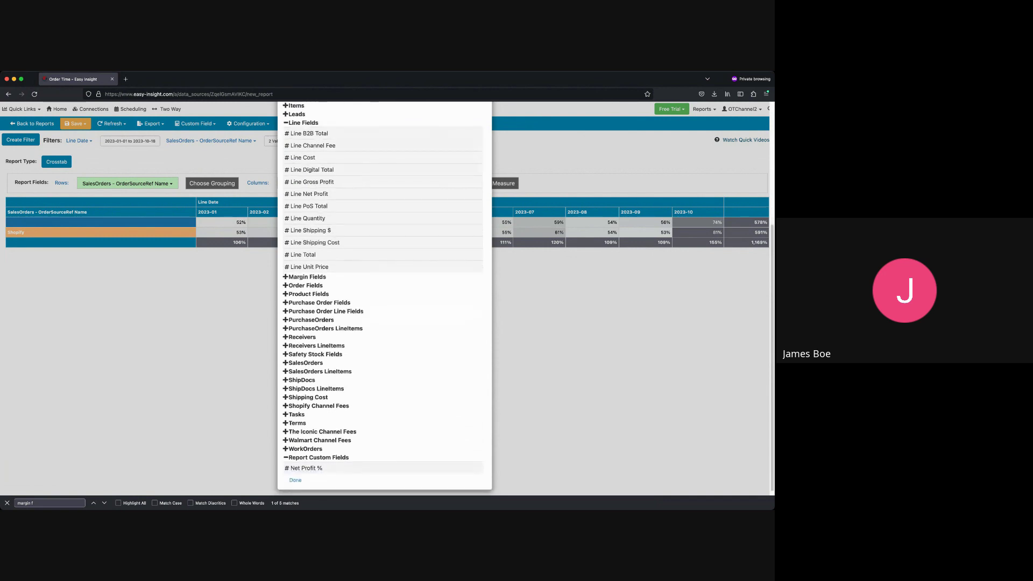
{"action": "left_click", "coordinate": [310, 320]}
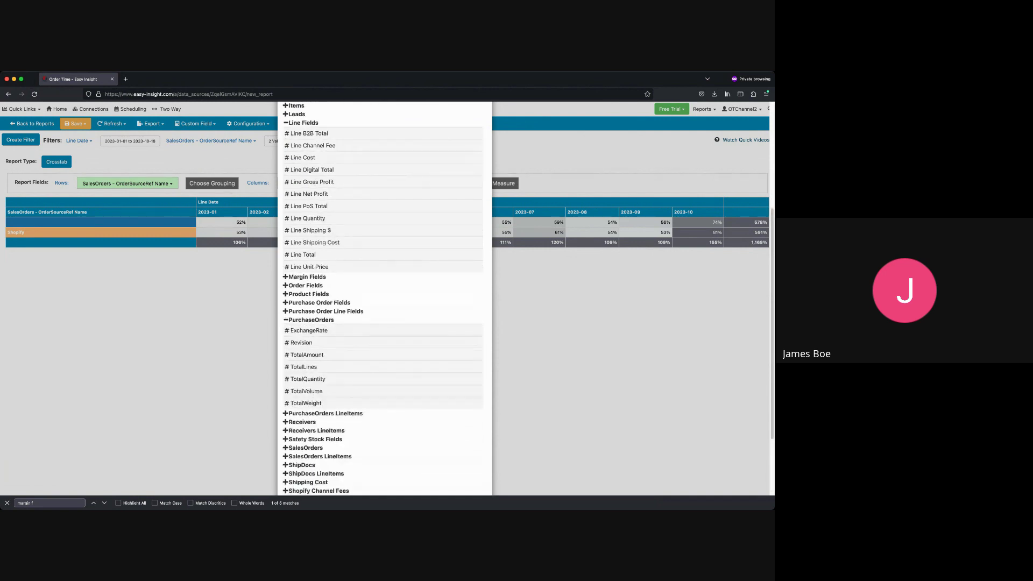
{"action": "left_click", "coordinate": [311, 320]}
{"action": "left_click", "coordinate": [311, 320]}
{"action": "left_click", "coordinate": [311, 320]}
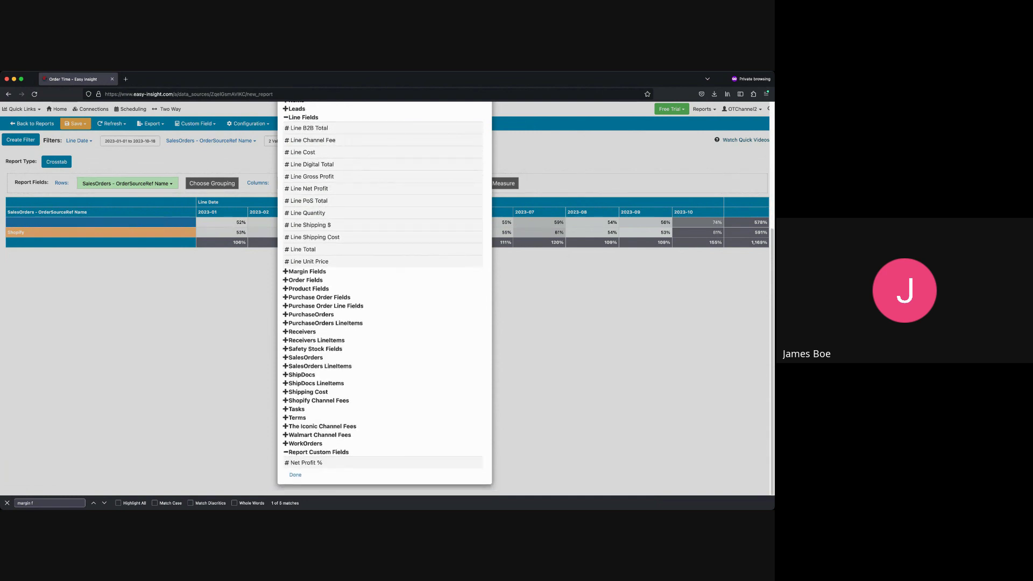
{"action": "left_click", "coordinate": [297, 410]}
{"action": "left_click", "coordinate": [297, 410]}
{"action": "left_click", "coordinate": [733, 188]}
- Examine the fields available for the OrderSourceRef Name row grouping, including everything in the Tasks group
{"action": "left_click", "coordinate": [127, 183]}
{"action": "left_click", "coordinate": [115, 203]}
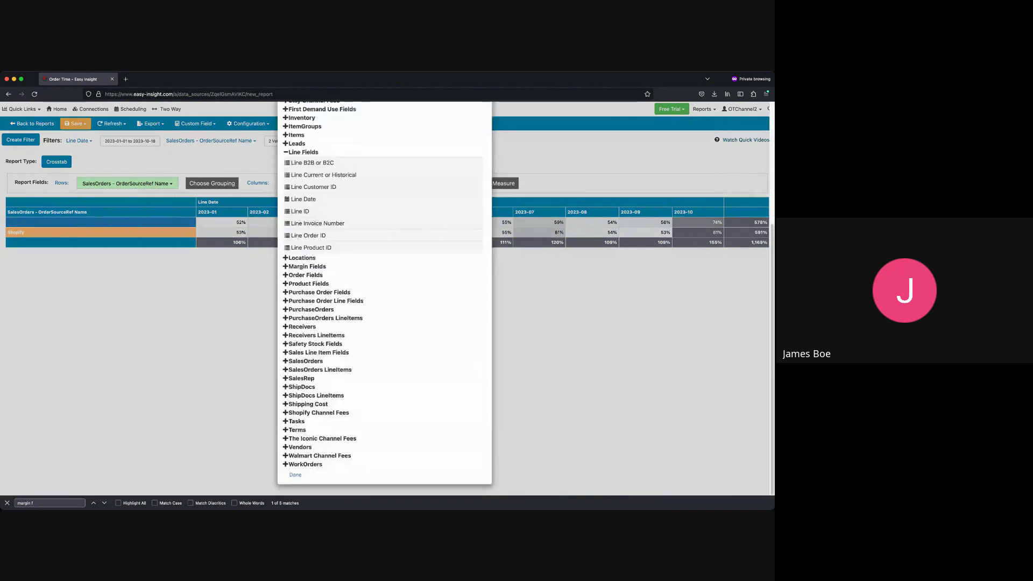
{"action": "left_click", "coordinate": [296, 422]}
{"action": "scroll", "coordinate": [296, 421], "scroll_direction": "down", "scroll_amount": 5}
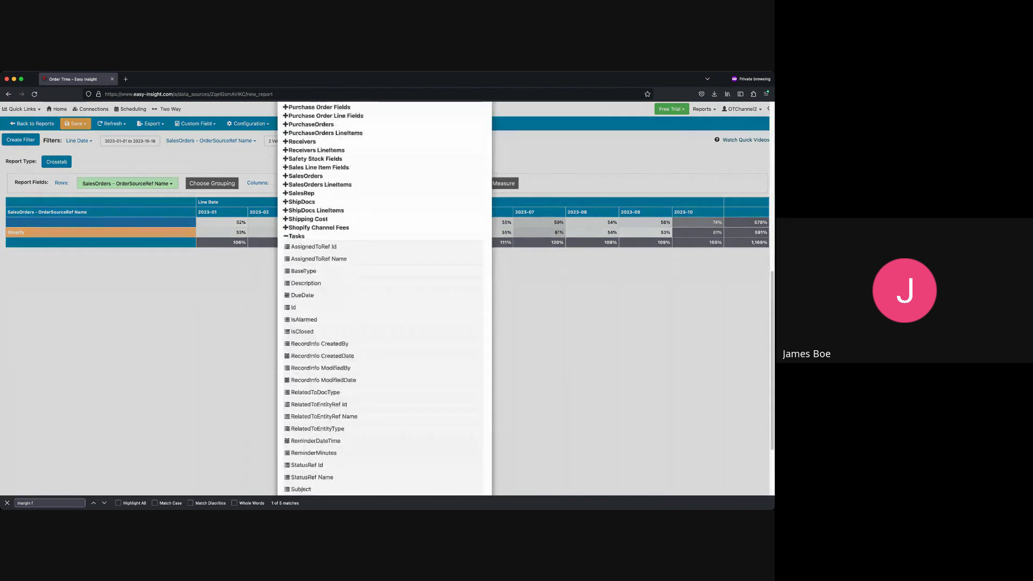
{"action": "scroll", "coordinate": [385, 298], "scroll_direction": "down", "scroll_amount": 2}
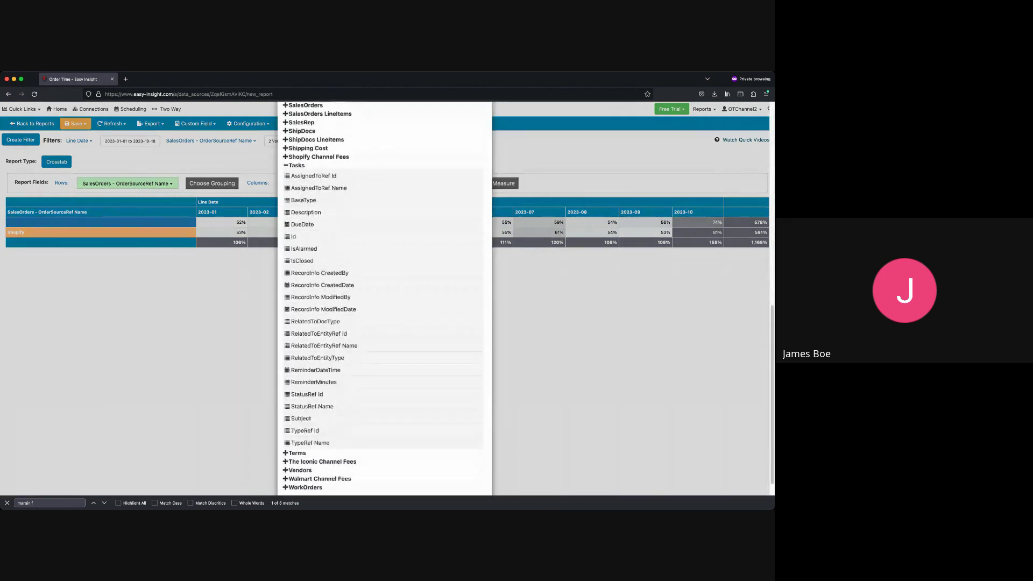
{"action": "scroll", "coordinate": [385, 299], "scroll_direction": "up", "scroll_amount": 10}
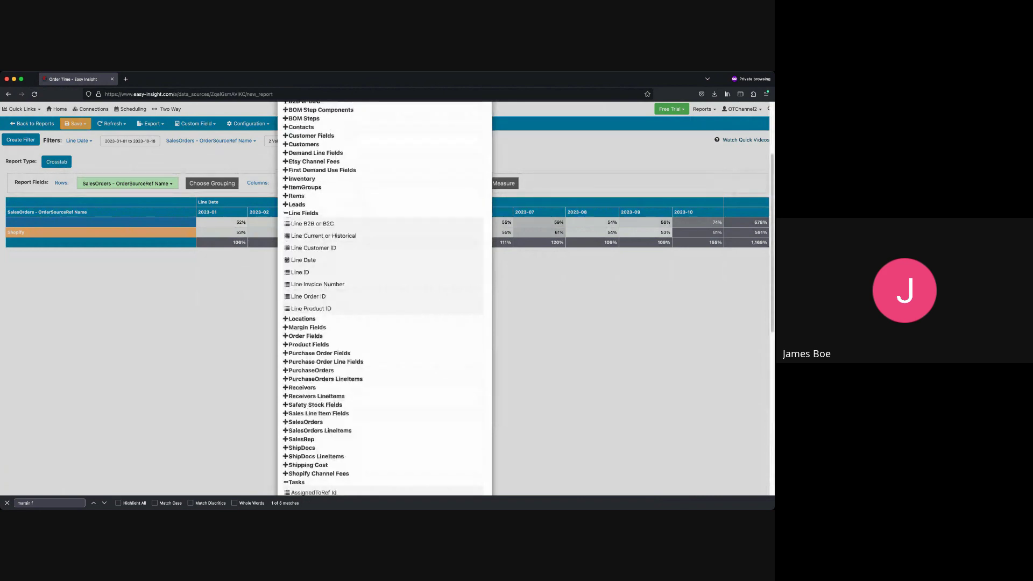
{"action": "scroll", "coordinate": [385, 298], "scroll_direction": "up", "scroll_amount": 1}
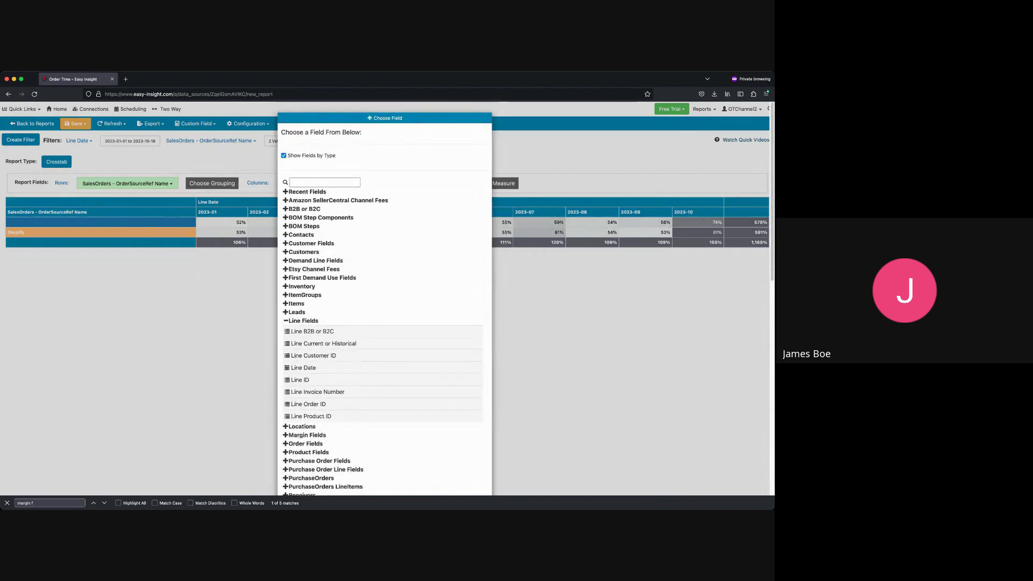
{"action": "left_click", "coordinate": [638, 129]}
- Leave the crosstab report and discard its unsaved changes
{"action": "left_click", "coordinate": [32, 124]}
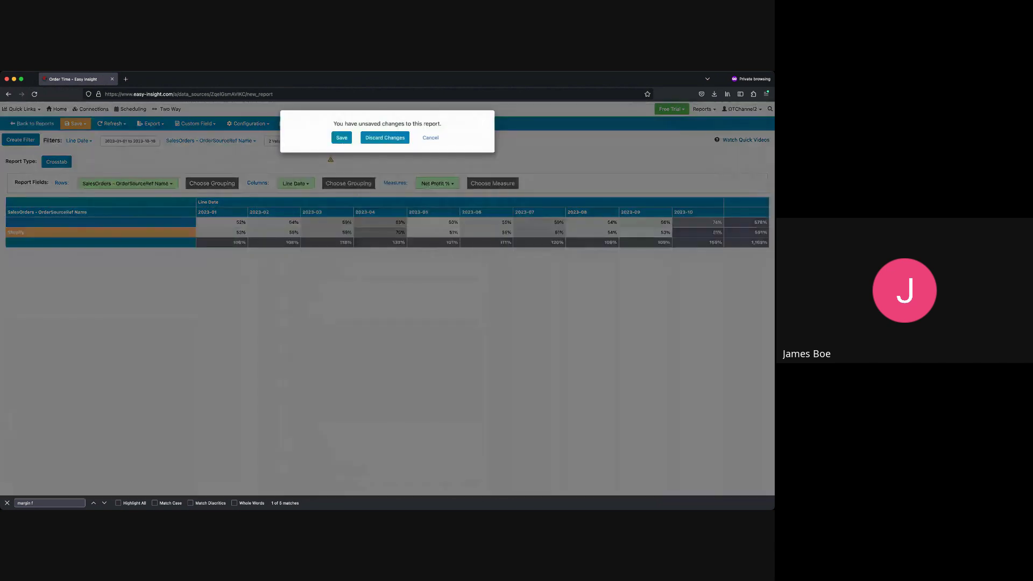
{"action": "left_click", "coordinate": [383, 138]}
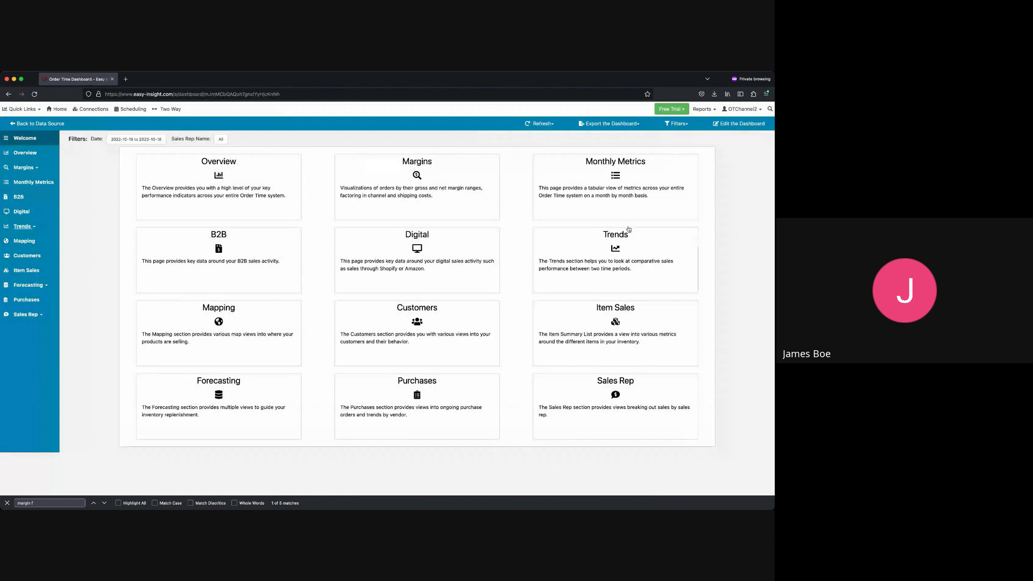
- Examine the Inventory Forecasting report in the Order Time dashboard and return to the data source
{"action": "left_click", "coordinate": [30, 285]}
{"action": "left_click", "coordinate": [38, 296]}
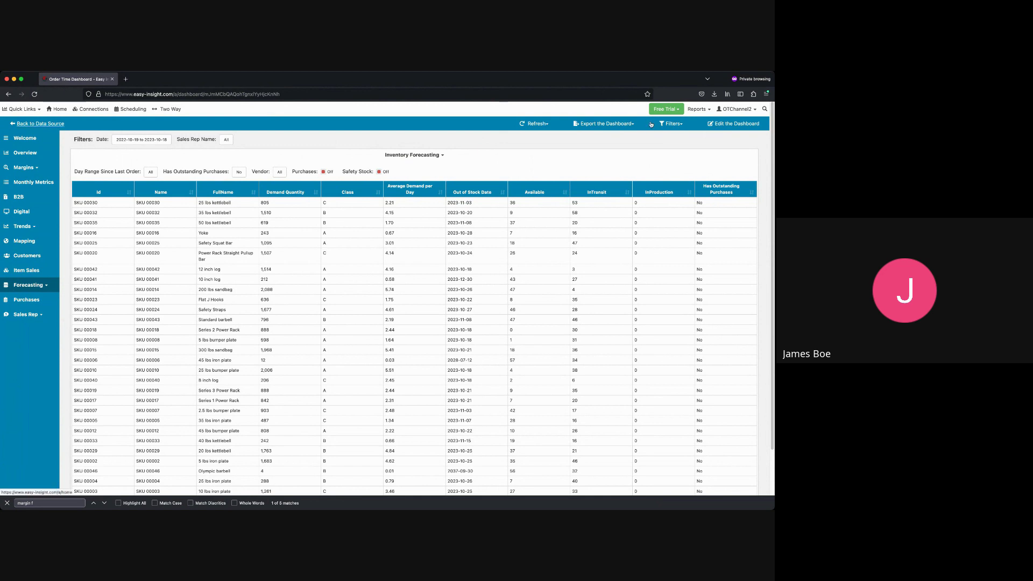
{"action": "left_click", "coordinate": [40, 124]}
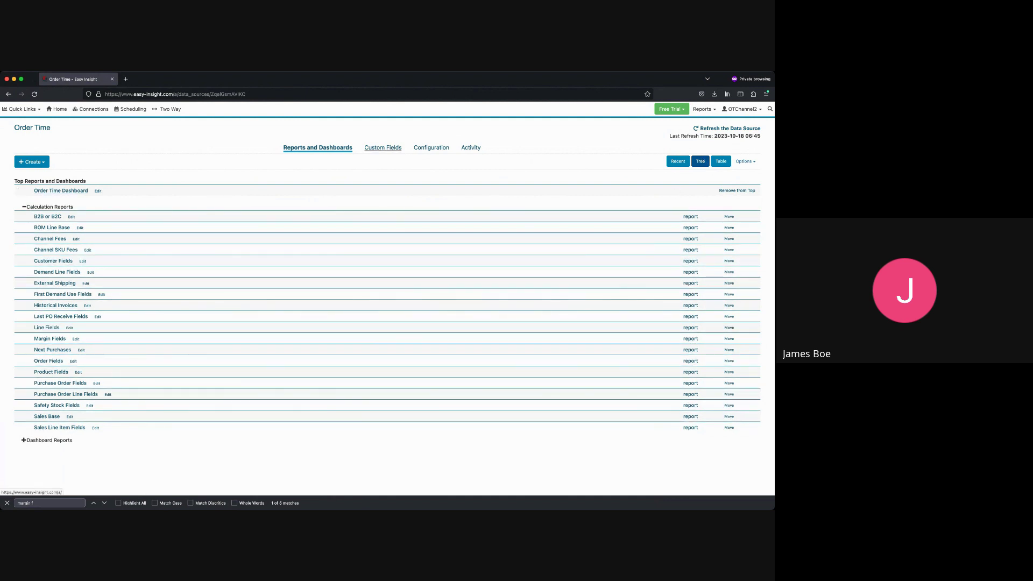
- Start adding custom fields to the Order Time data source, matched against the SalesOrders - OrderSourceRef Name field
{"action": "left_click", "coordinate": [382, 148]}
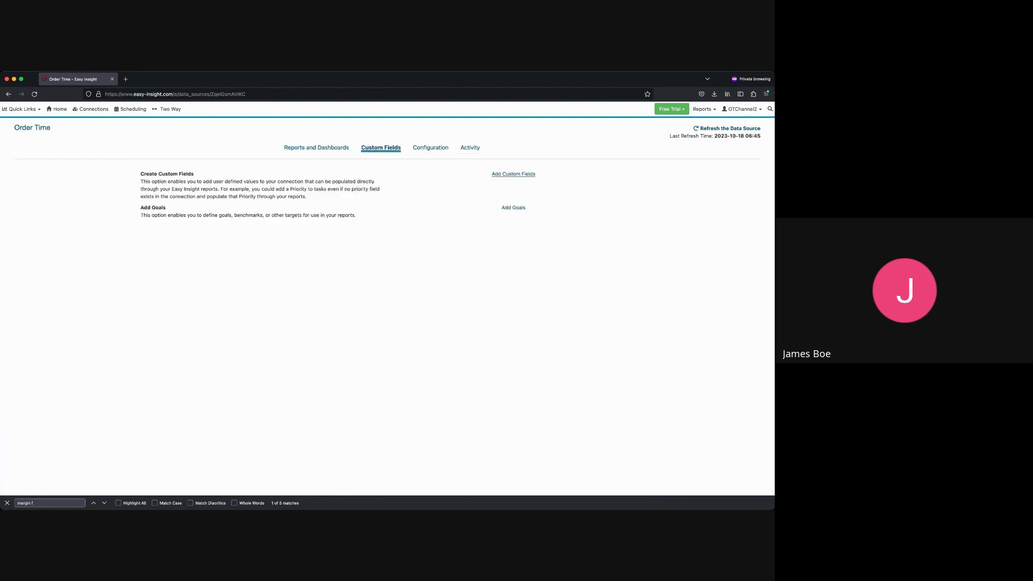
{"action": "left_click", "coordinate": [513, 174]}
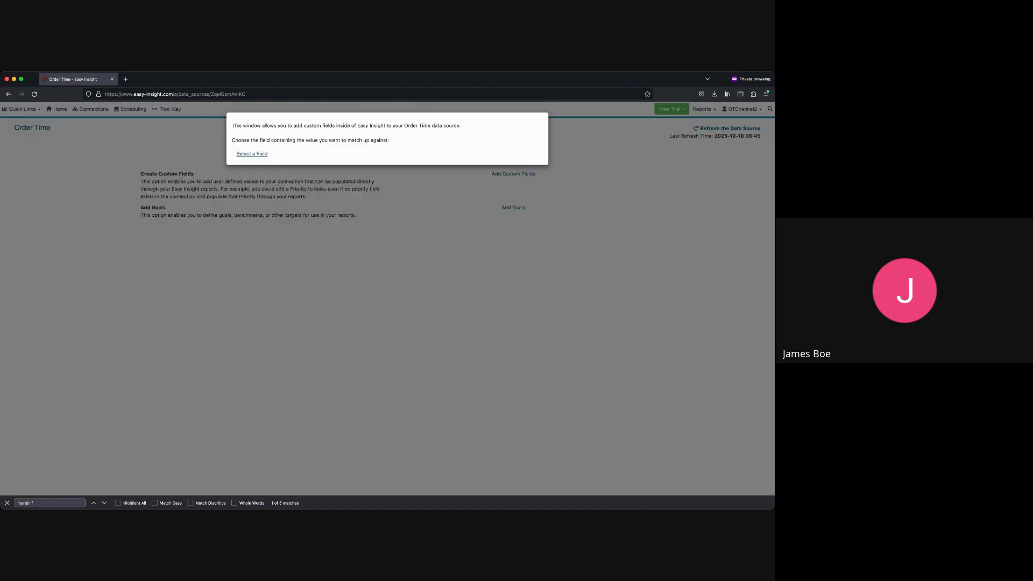
{"action": "left_click", "coordinate": [252, 154]}
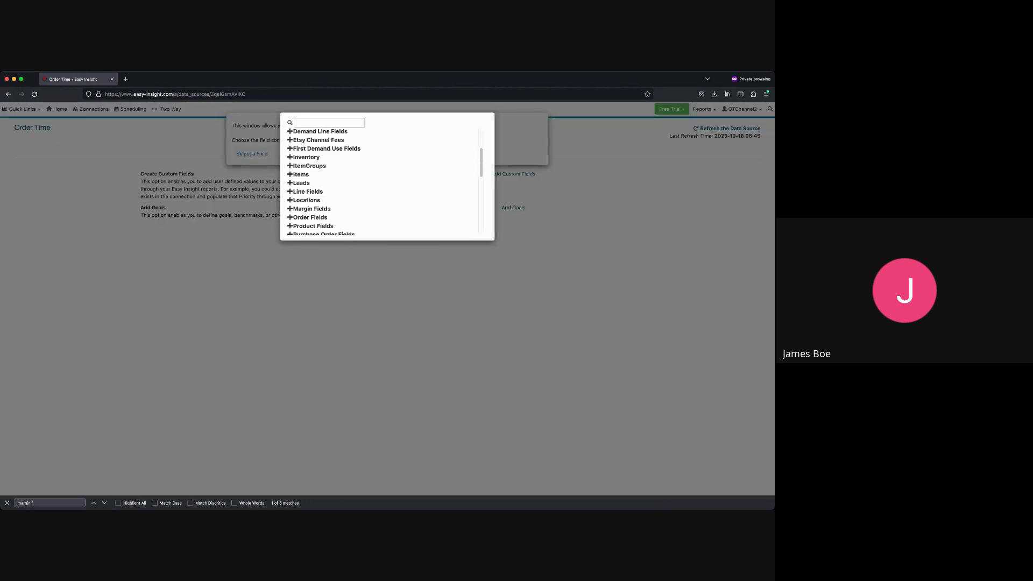
{"action": "scroll", "coordinate": [384, 182], "scroll_direction": "down", "scroll_amount": 2}
{"action": "left_click", "coordinate": [329, 123]}
{"action": "type", "text": "re"}
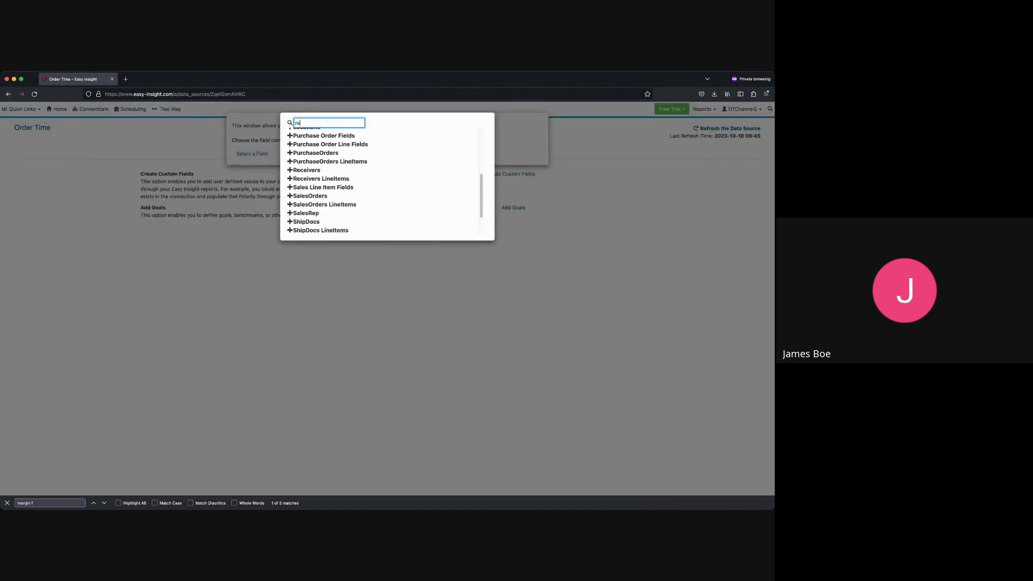
{"action": "type", "text": "f"}
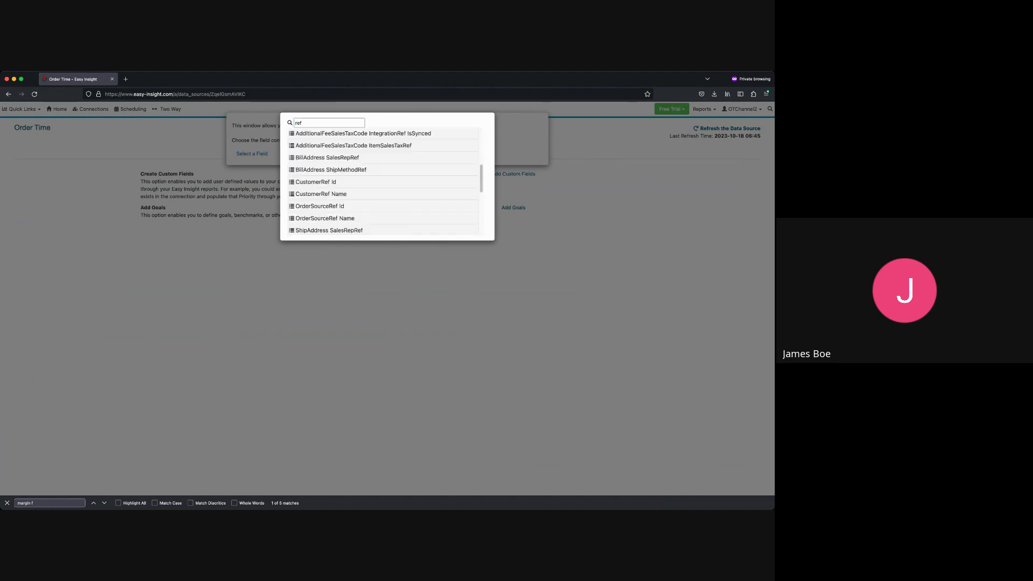
{"action": "left_click", "coordinate": [325, 195]}
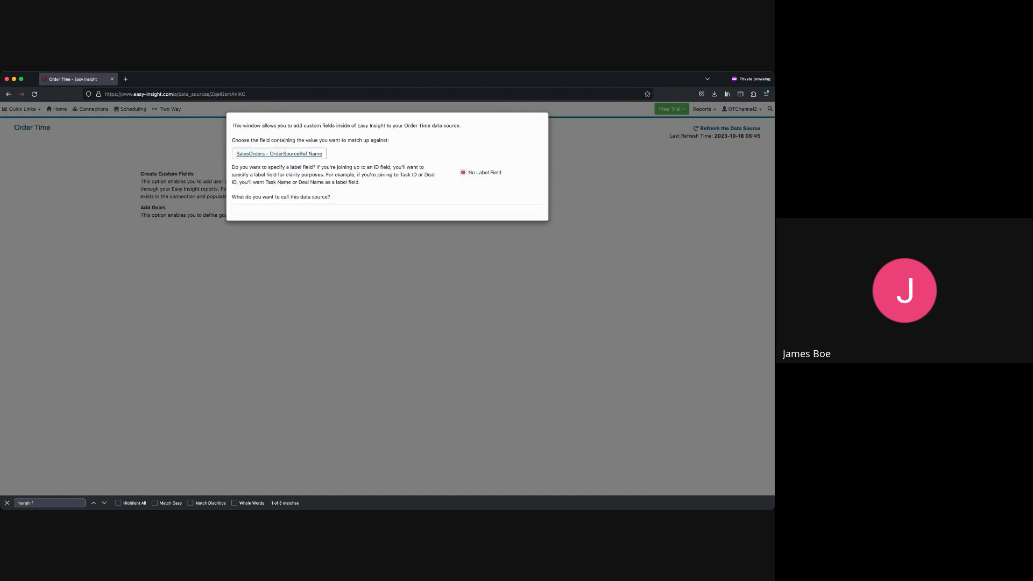
- Name the new custom field data source Source Aliases
{"action": "left_click", "coordinate": [325, 210]}
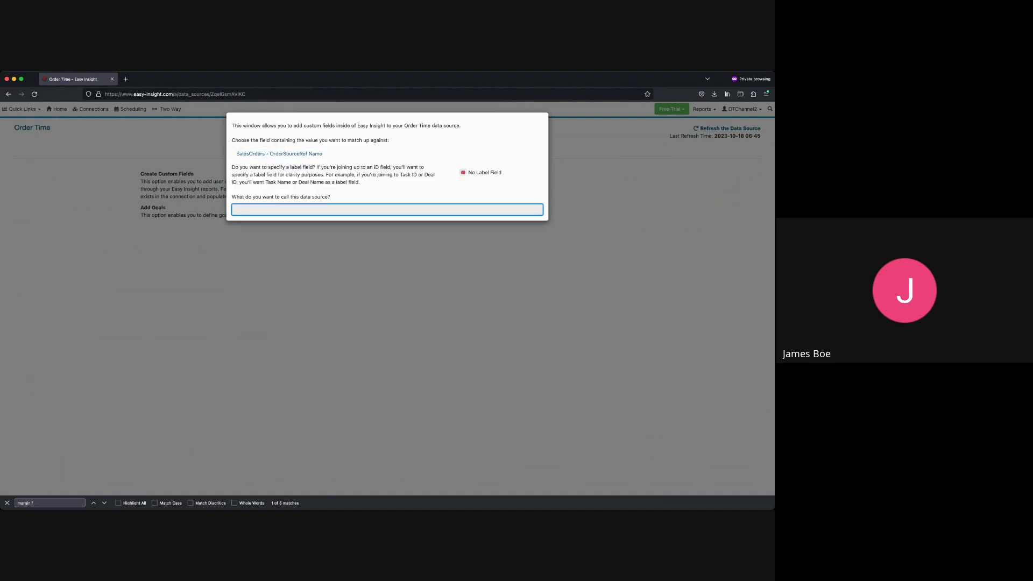
{"action": "type", "text": "S"}
{"action": "key", "text": "BackSpace"}
{"action": "type", "text": "Source Al"}
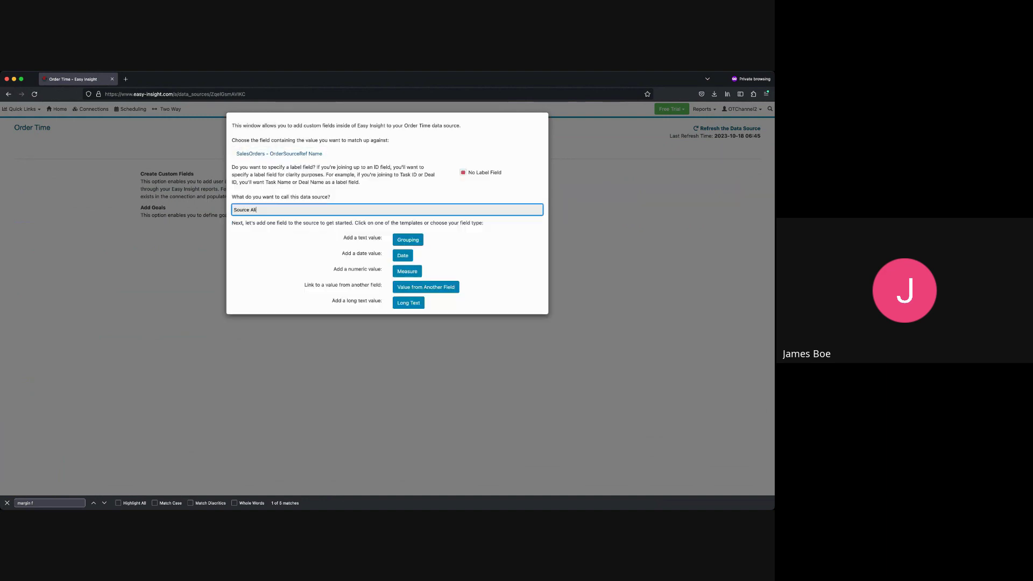
{"action": "type", "text": "lases"}
- Add a Grouping field named Source Alias to the custom data source and create it
{"action": "left_click", "coordinate": [408, 240]}
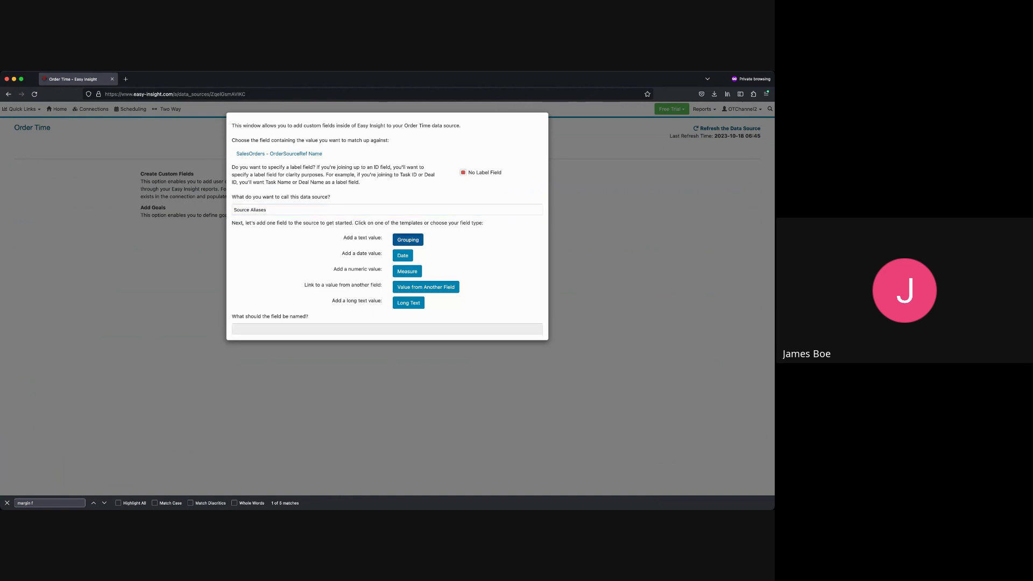
{"action": "left_click", "coordinate": [388, 329]}
{"action": "type", "text": "S"}
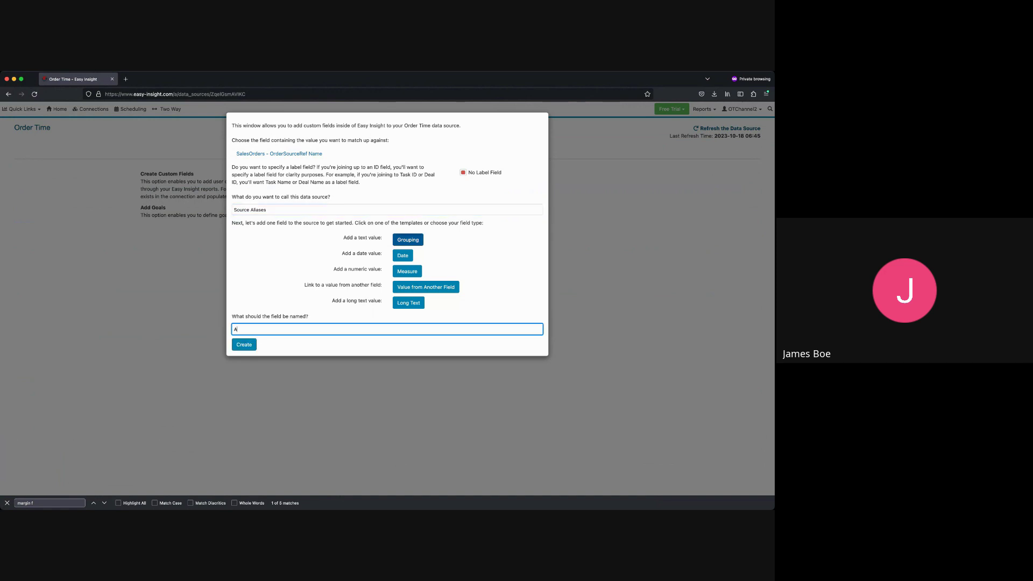
{"action": "key", "text": "BackSpace"}
{"action": "type", "text": "SOurc"}
{"action": "key", "text": "BackSpace"}
{"action": "type", "text": "ource Alias"}
{"action": "key", "text": "Return"}
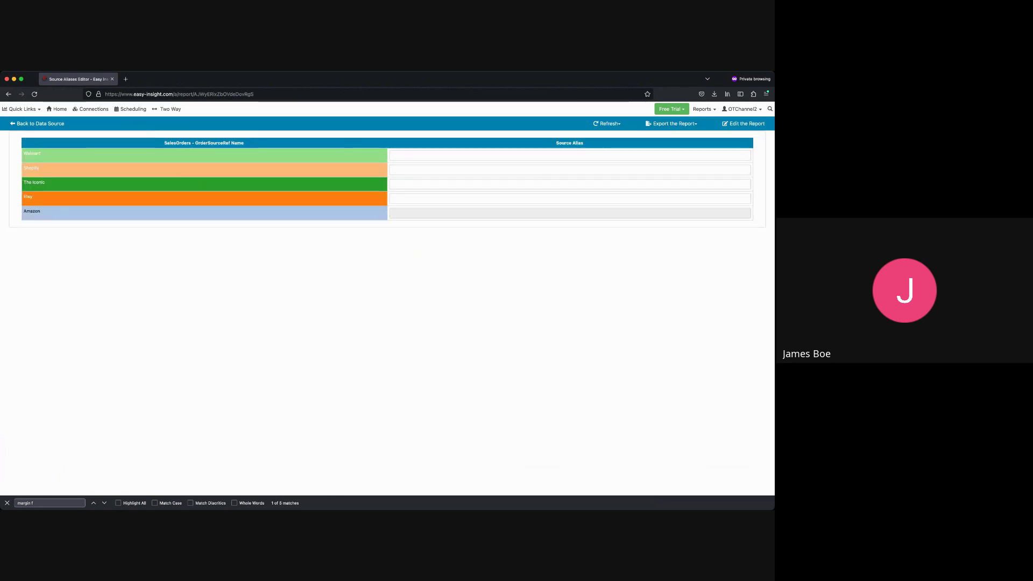
- Set the source alias for Amazon to Amazon Combined and return to the Order Time reports and dashboards
{"action": "left_click", "coordinate": [570, 214]}
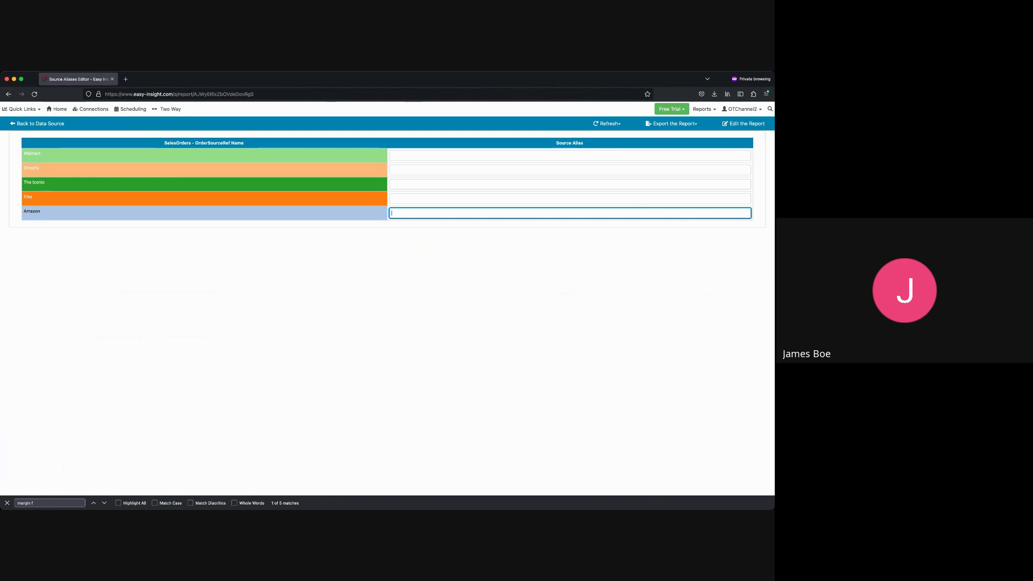
{"action": "type", "text": "zon Combined"}
{"action": "key", "text": "Return"}
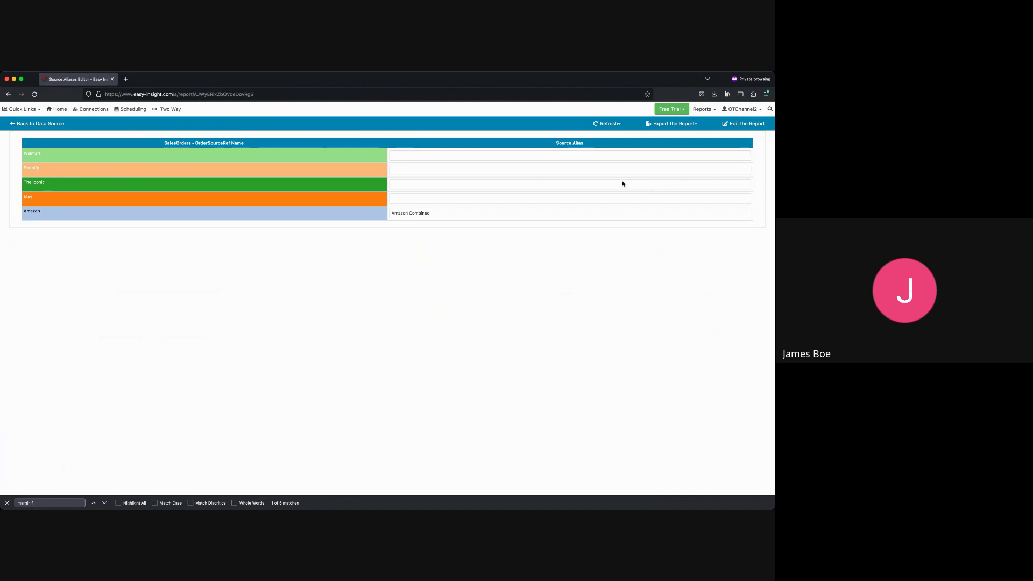
{"action": "left_click", "coordinate": [727, 186]}
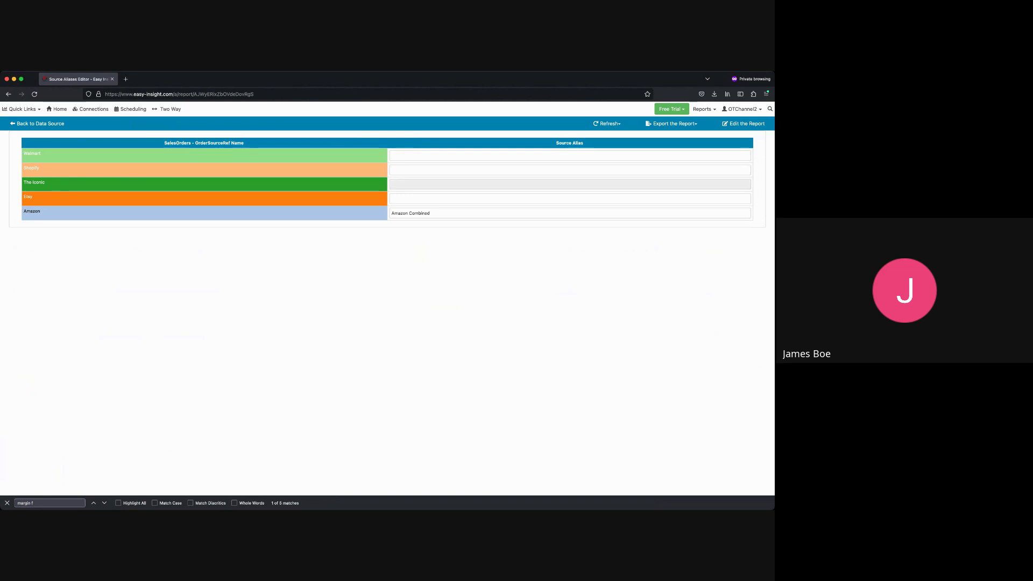
{"action": "left_click", "coordinate": [40, 123]}
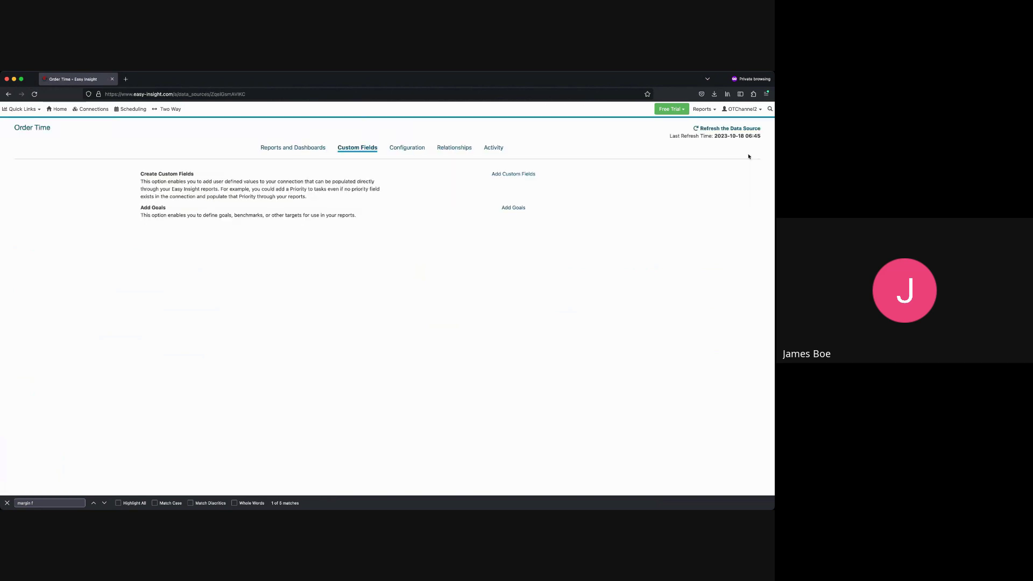
{"action": "left_click", "coordinate": [295, 147]}
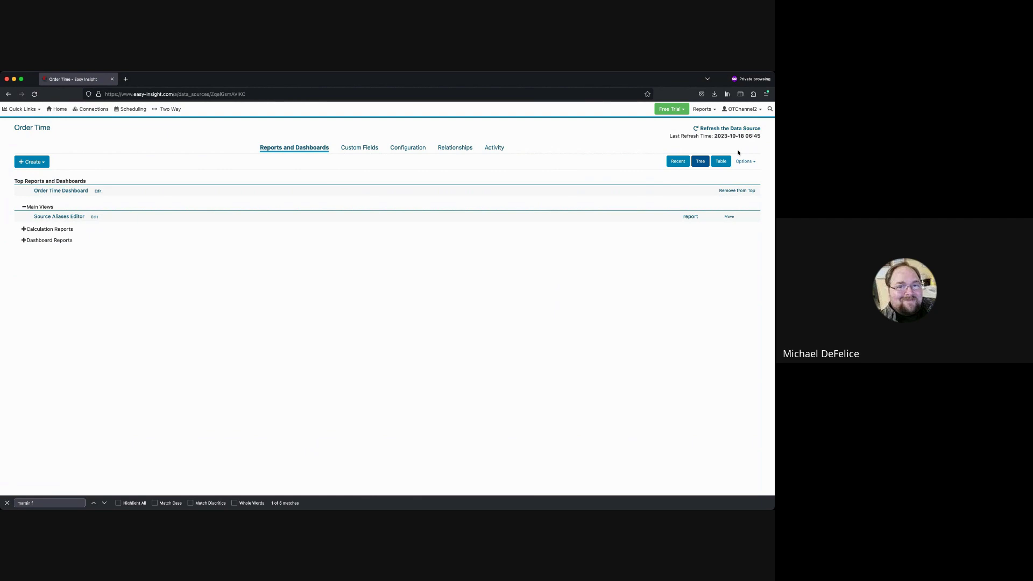
- Find Order Time Inventory among the connections and examine the API Key and Email fields in its setup form
{"action": "left_click", "coordinate": [692, 109]}
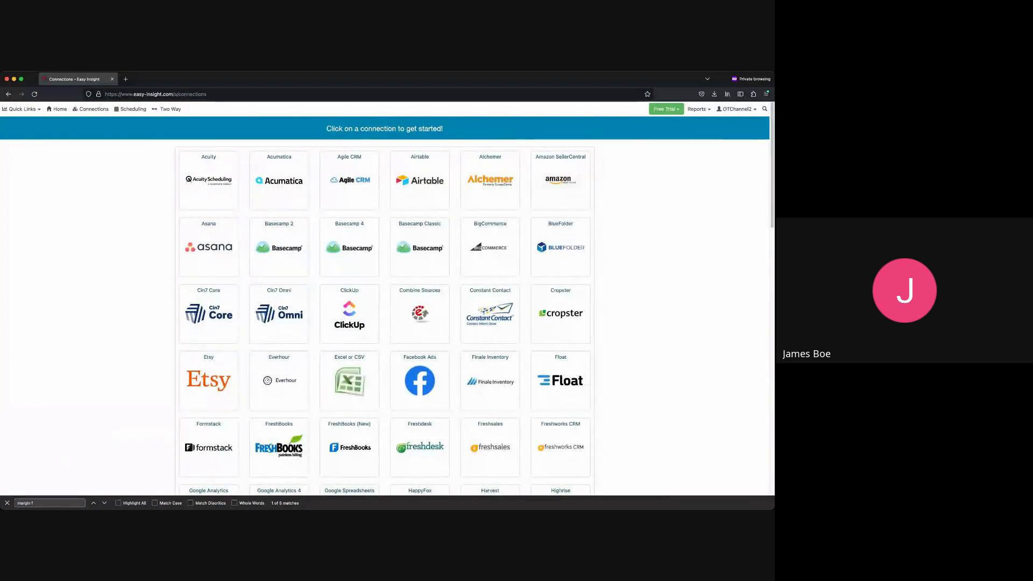
{"action": "scroll", "coordinate": [385, 307], "scroll_direction": "down", "scroll_amount": 15}
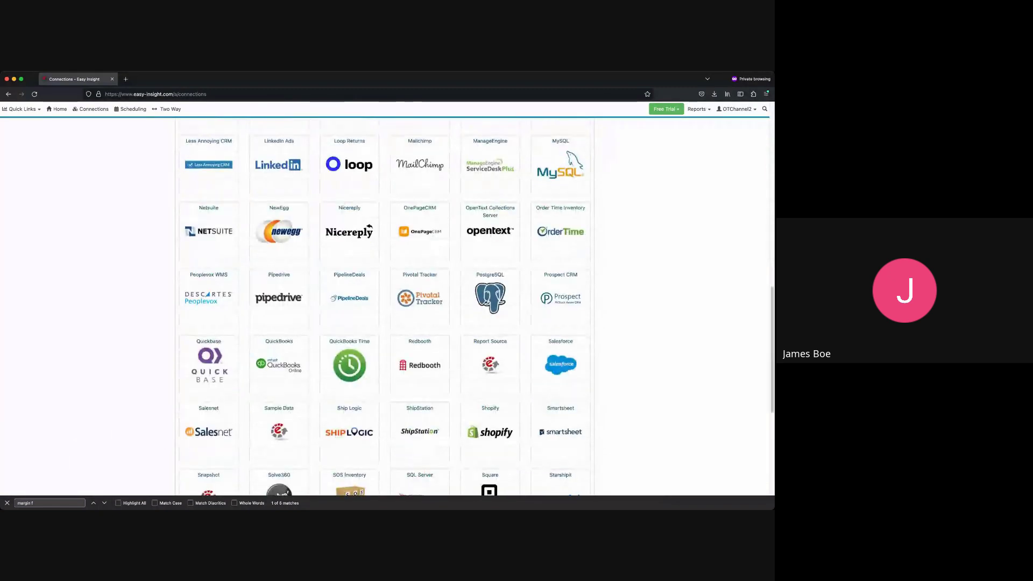
{"action": "scroll", "coordinate": [385, 307], "scroll_direction": "up", "scroll_amount": 1}
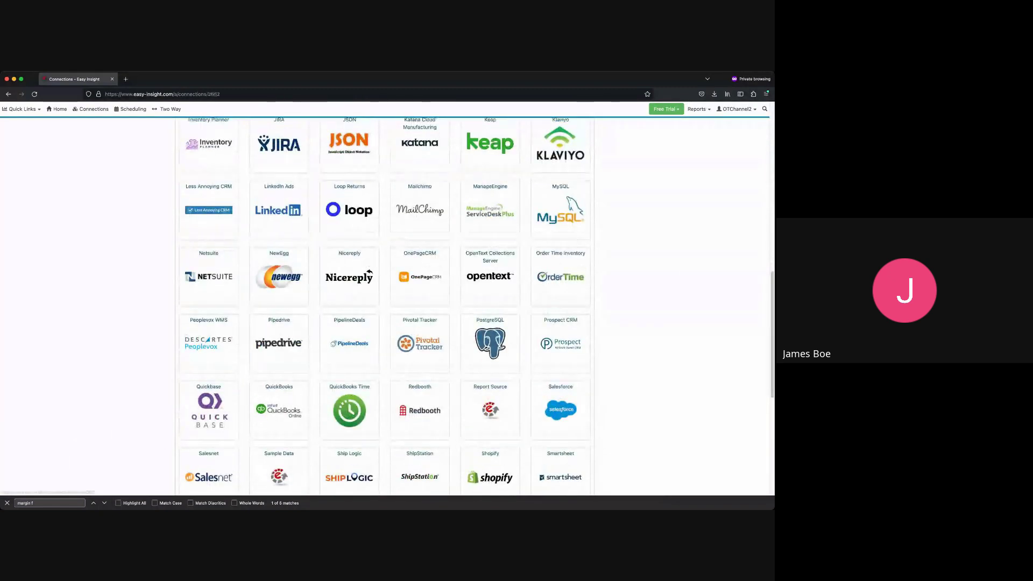
{"action": "left_click", "coordinate": [560, 276]}
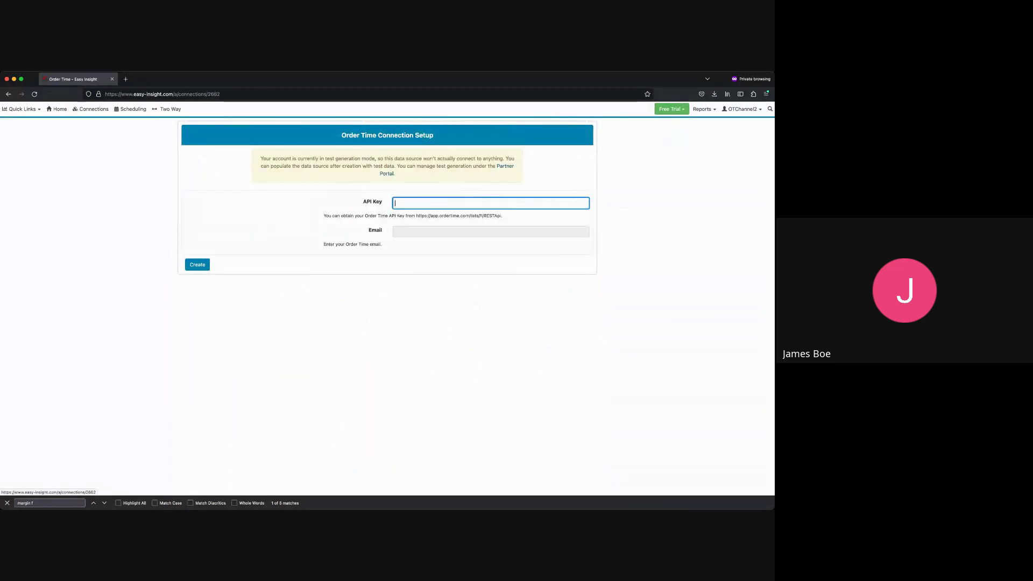
{"action": "left_click", "coordinate": [490, 232]}
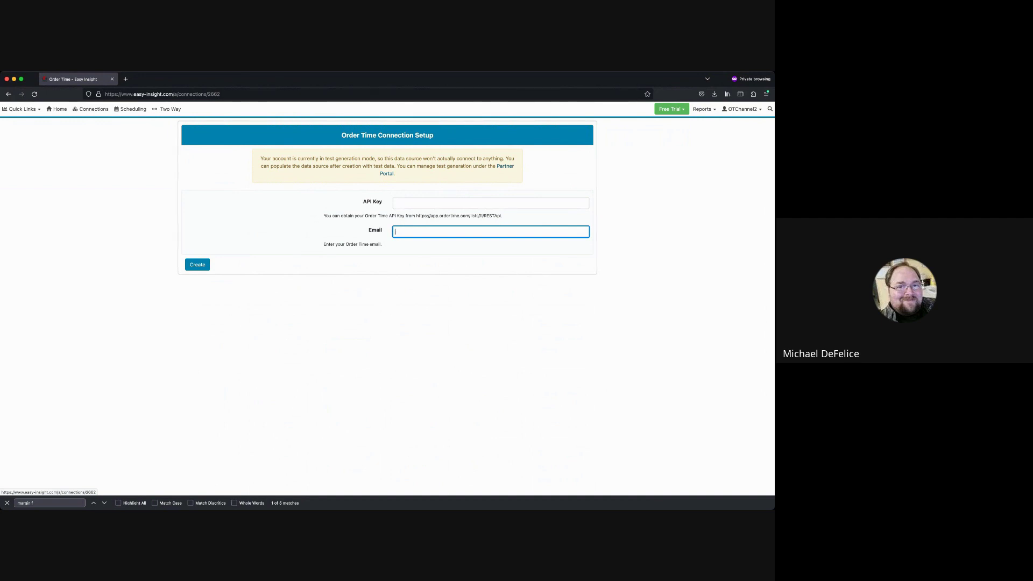
{"action": "left_click", "coordinate": [198, 264]}
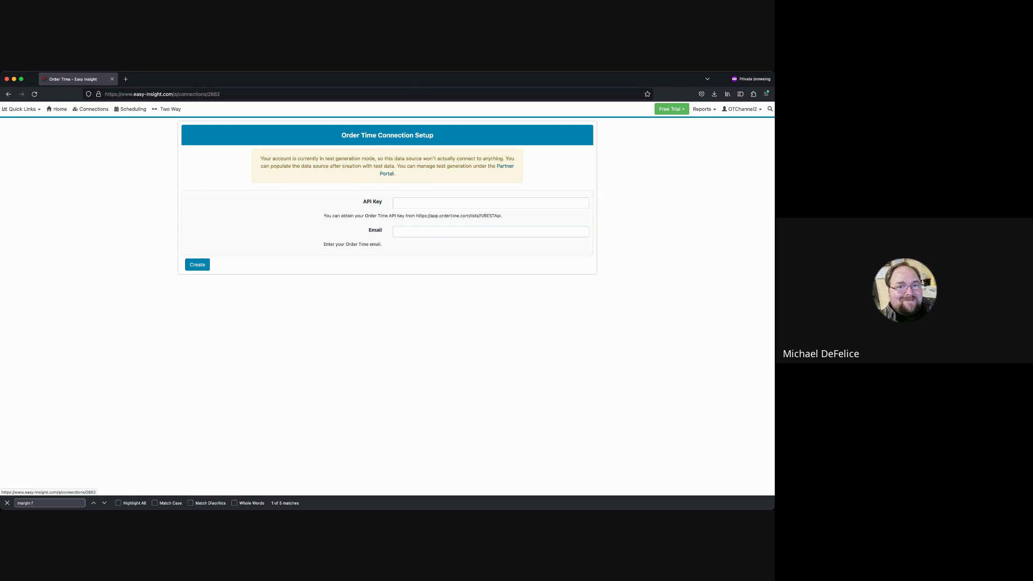
- Return to the list of data sources and open the Order Time data source
{"action": "left_click", "coordinate": [57, 109]}
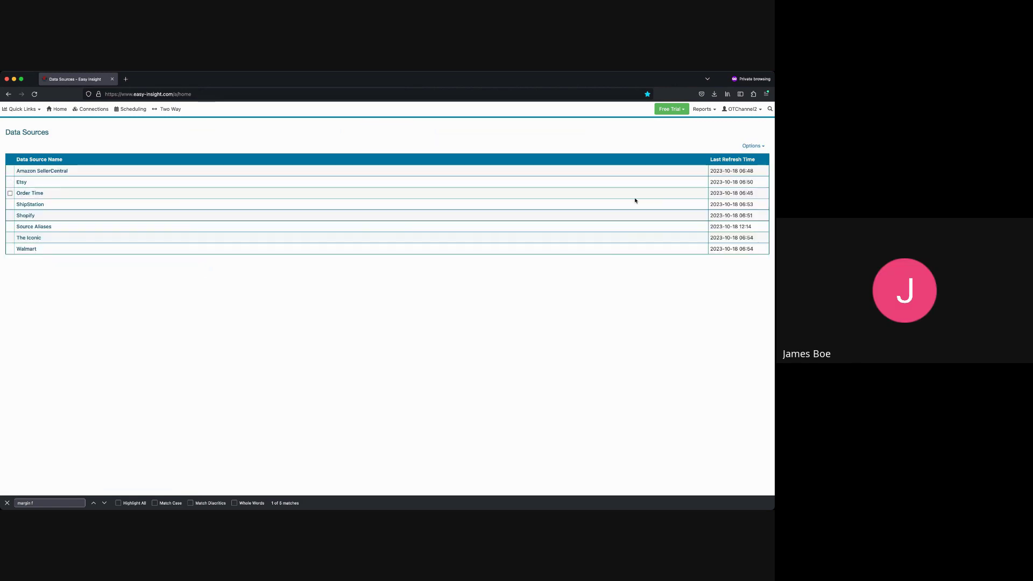
{"action": "left_click", "coordinate": [637, 197]}
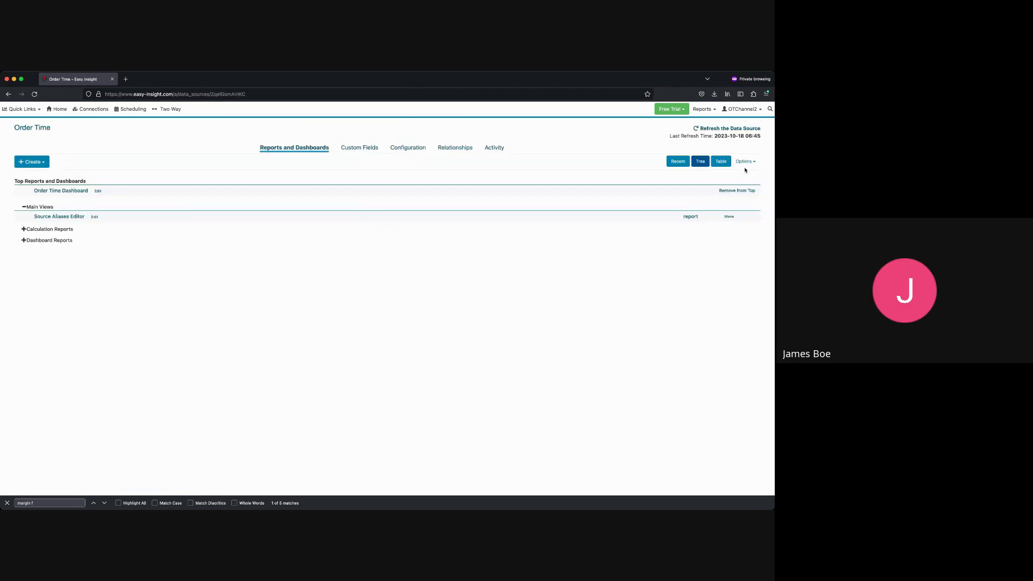